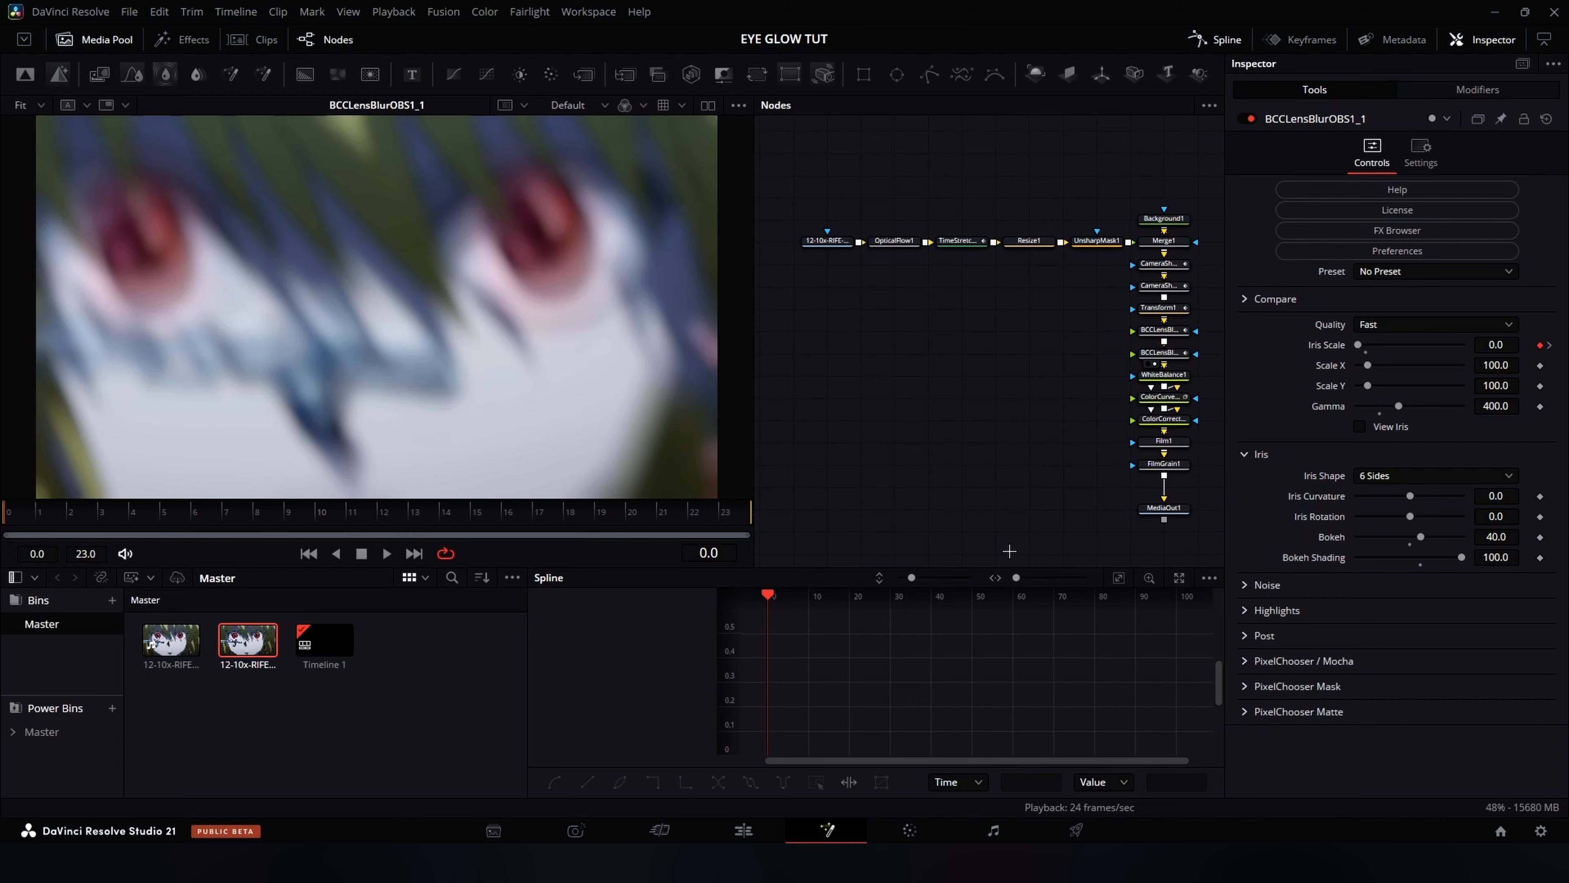
# Move the effect chain from CameraShake1_2 to MediaOut1 down, leaving a gap below Merge1
pyautogui.hotkey('ctrl', 'a')
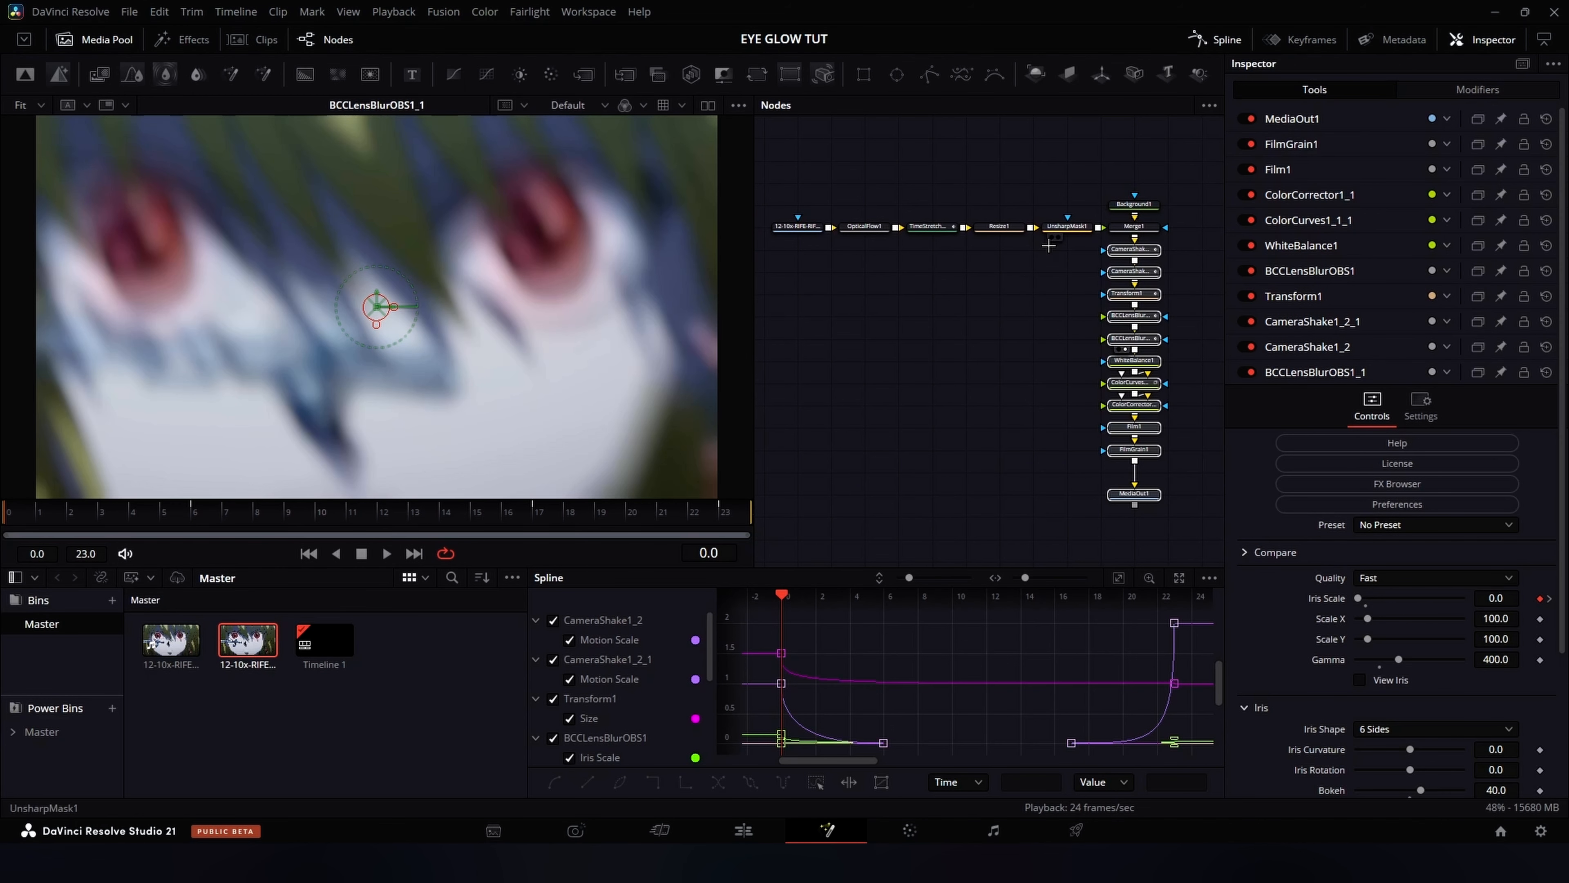
pyautogui.moveTo(963, 268); pyautogui.dragTo(901, 290)
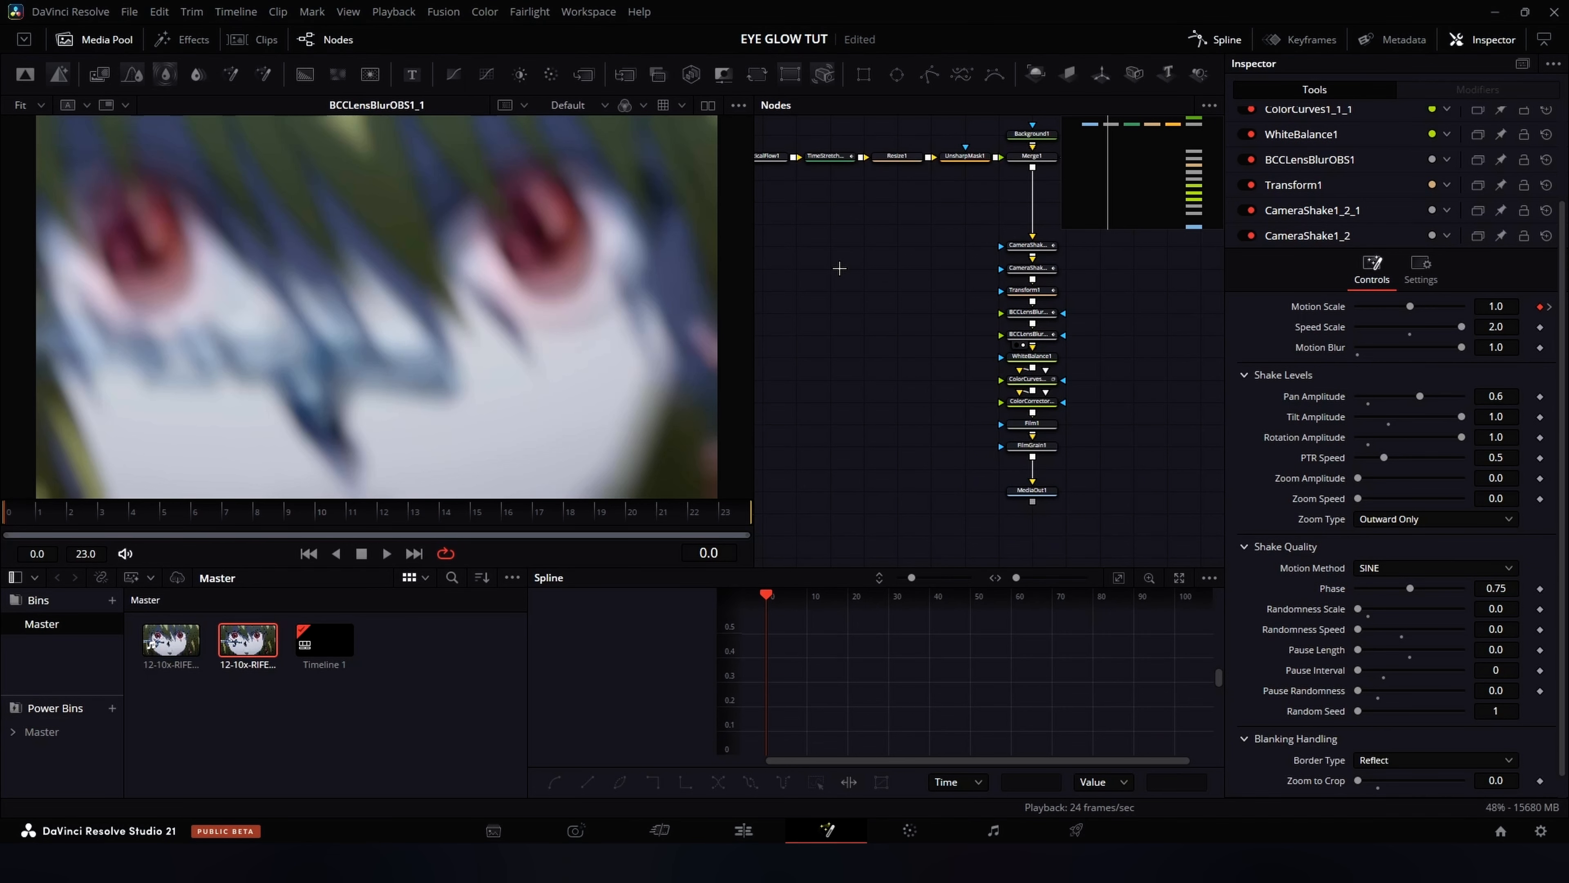
pyautogui.moveTo(911, 226)
pyautogui.mouseDown()
pyautogui.moveTo(1087, 506)
pyautogui.moveTo(1074, 435)
pyautogui.moveTo(932, 233)
pyautogui.mouseUp()
pyautogui.moveTo(1180, 513); pyautogui.dragTo(947, 304)
# Add a MatteControl node beside the chain, feed it from Merge1's output, and show it in the viewer
pyautogui.click(1155, 348)
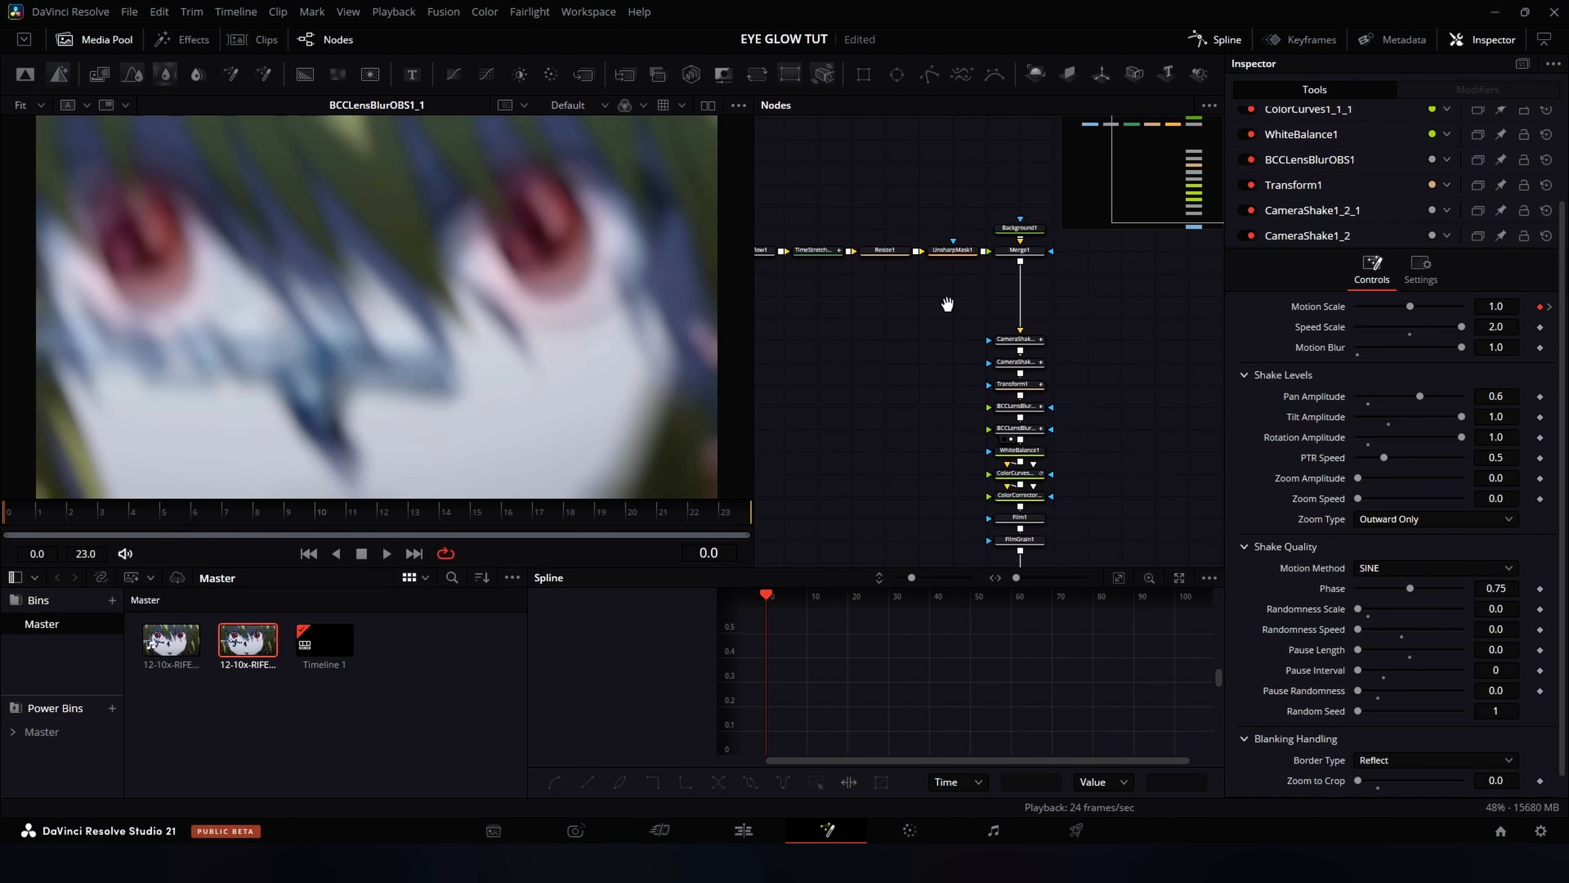
pyautogui.moveTo(1049, 352); pyautogui.dragTo(1008, 347)
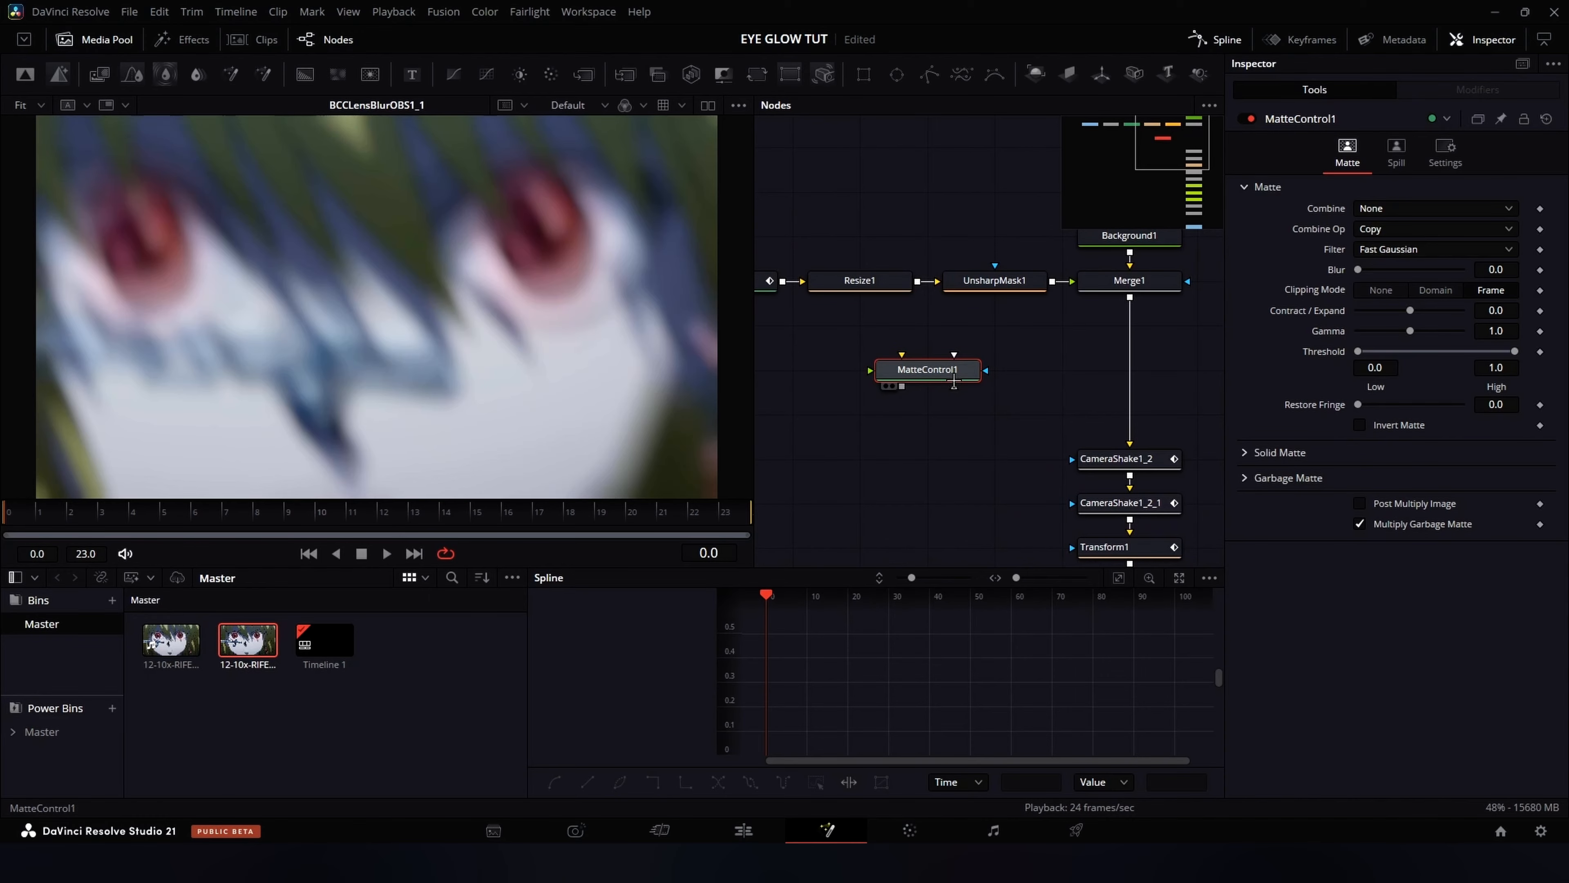
pyautogui.moveTo(1128, 306); pyautogui.dragTo(985, 370)
pyautogui.press('1')
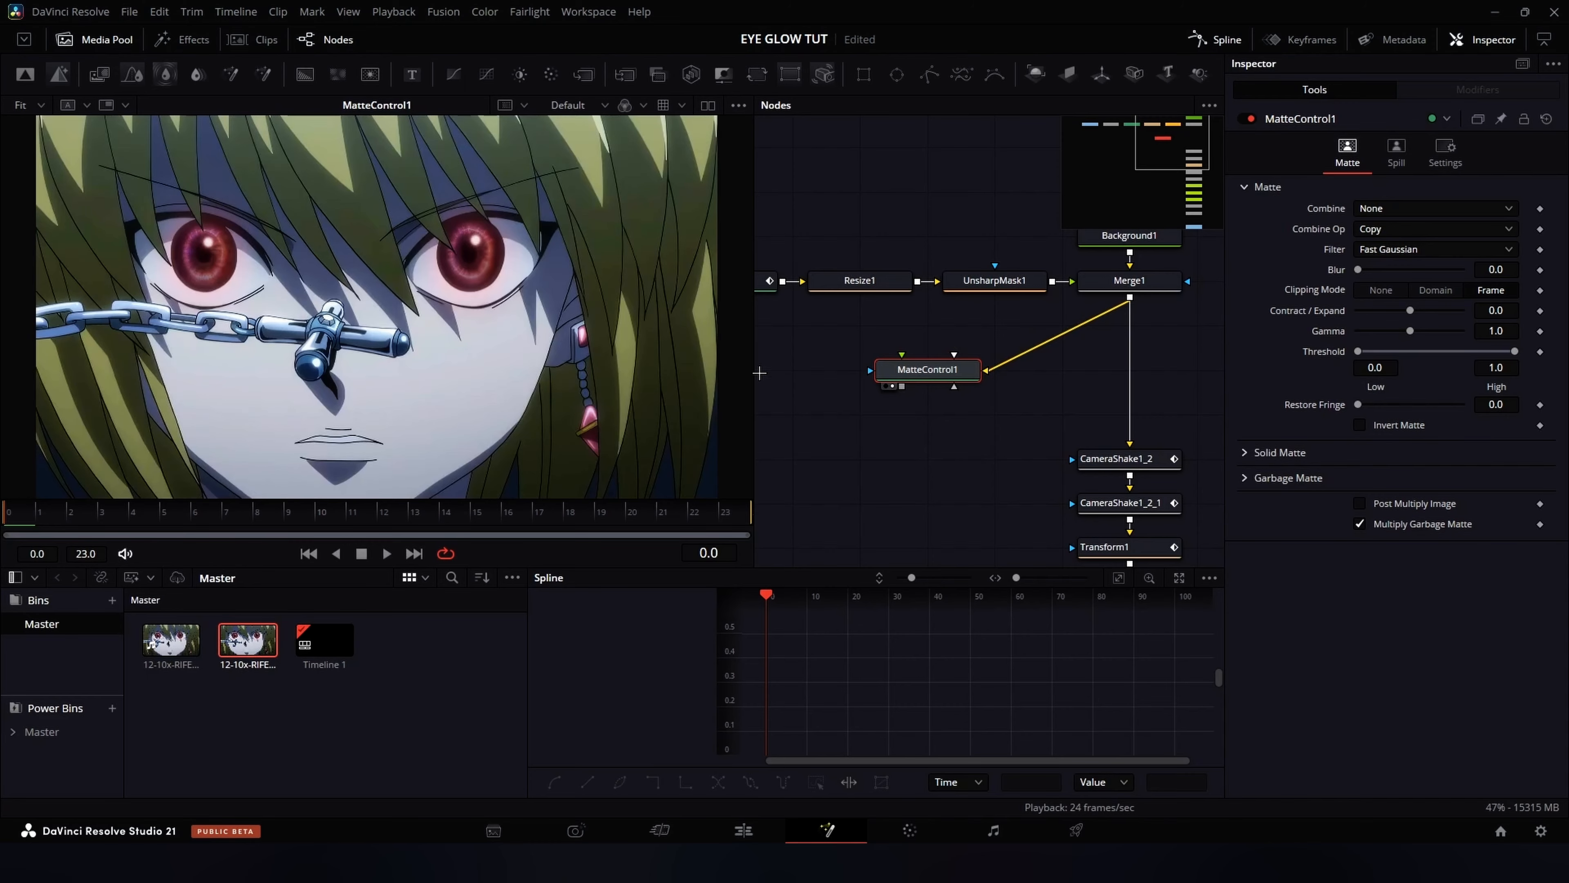
# Add an Ellipse mask node and connect it to MatteControl1's garbage matte input
pyautogui.click(774, 369)
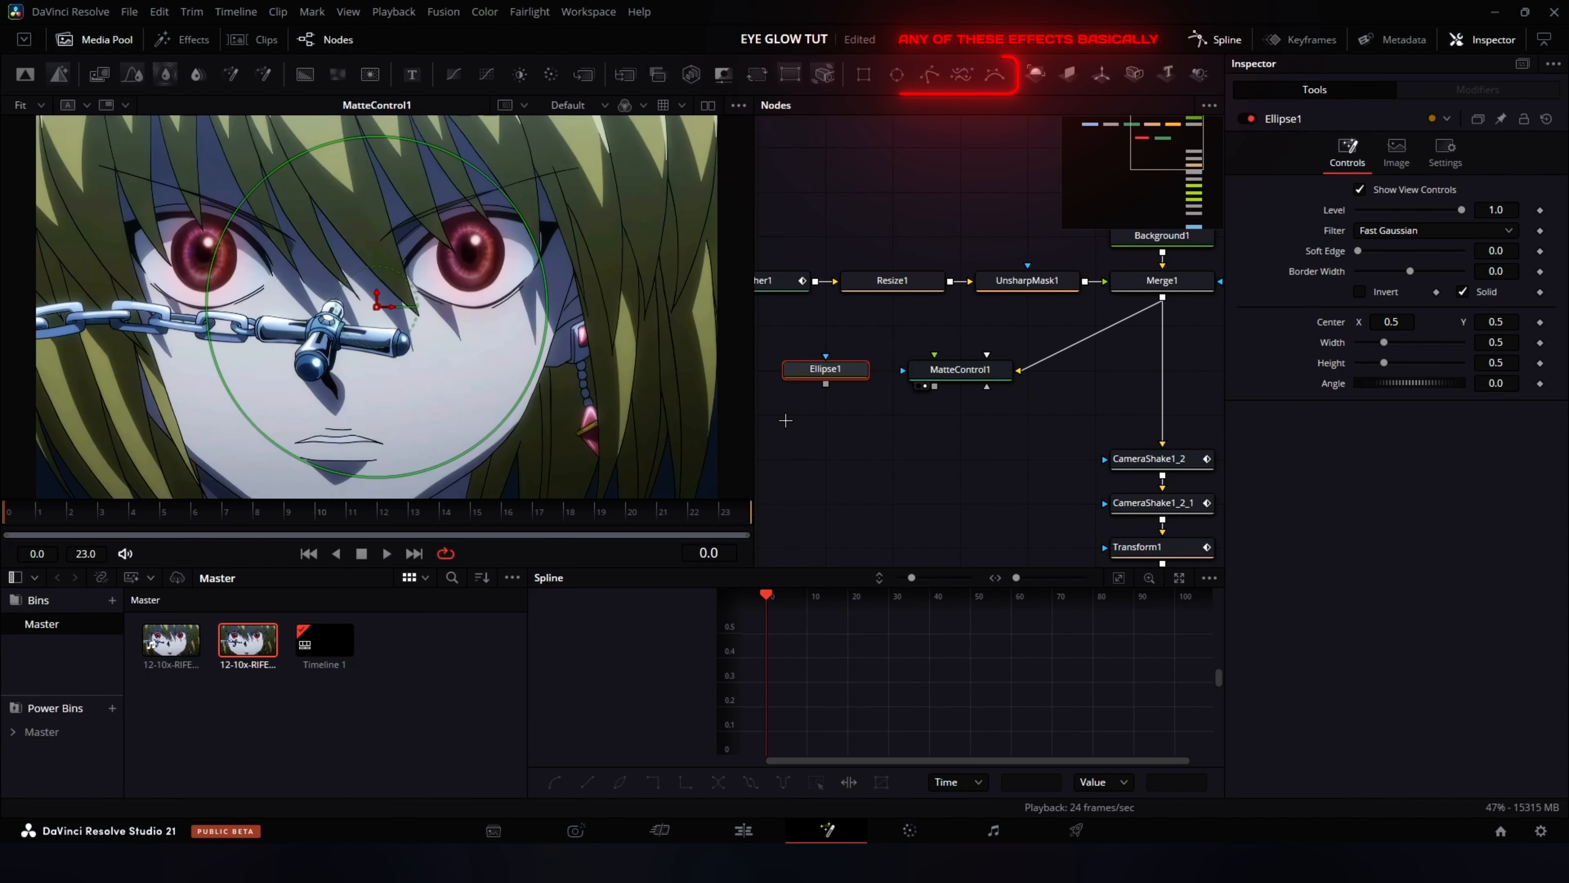
pyautogui.moveTo(824, 383); pyautogui.dragTo(939, 371)
pyautogui.click(963, 413)
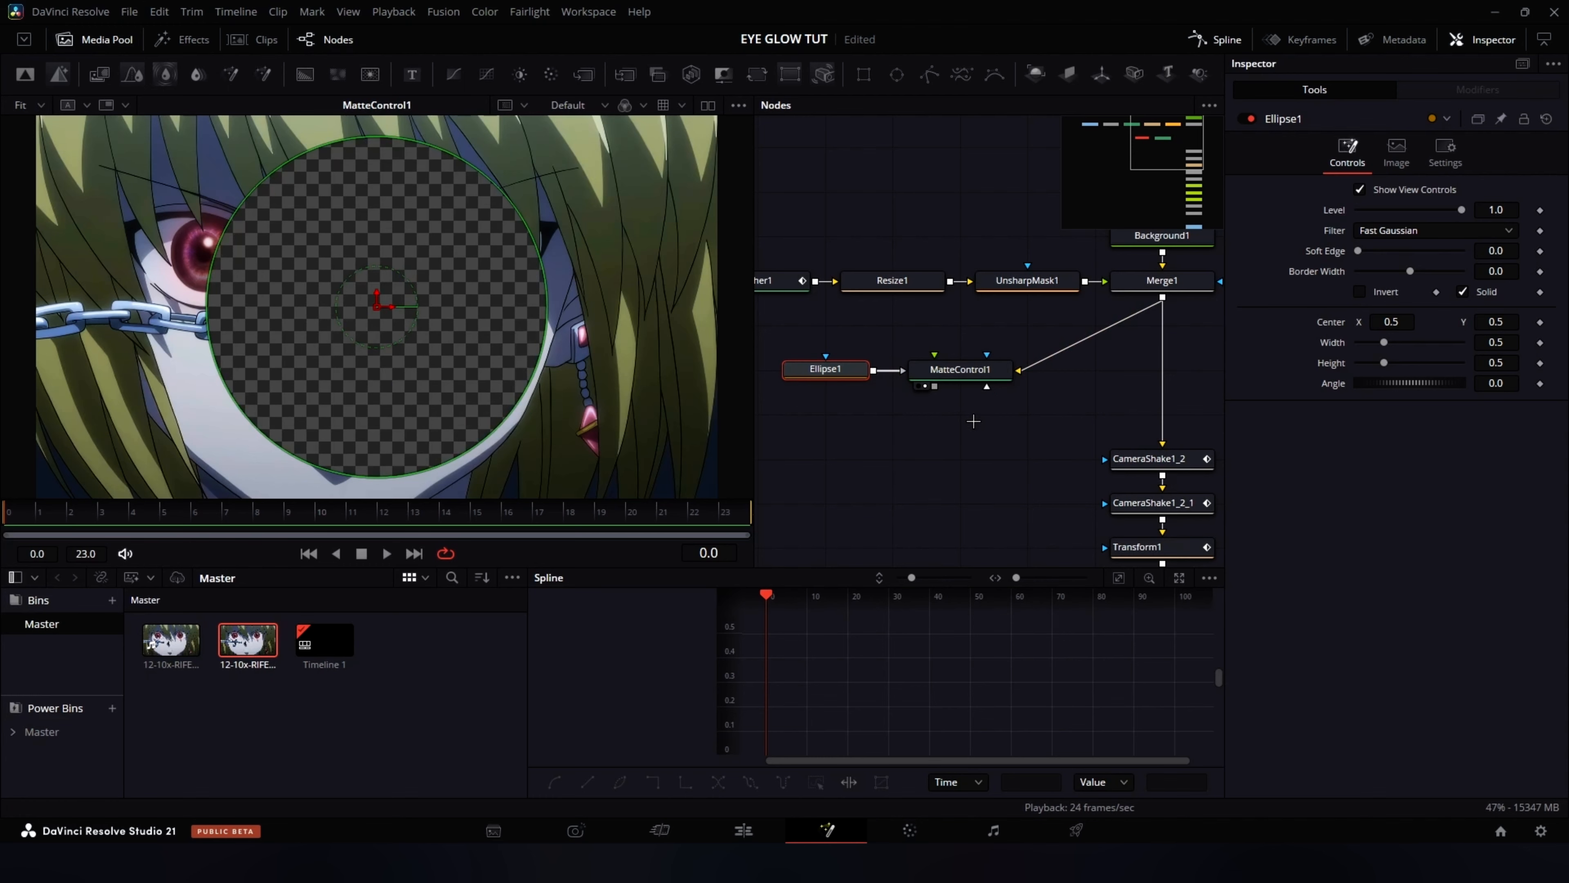
# Invert the ellipse mask and fit it around both eyes: center about 0.46, 0.64, width 0.588, height 0.205
pyautogui.click(1359, 291)
pyautogui.moveTo(1384, 363); pyautogui.dragTo(1370, 369)
pyautogui.moveTo(377, 304); pyautogui.dragTo(350, 254)
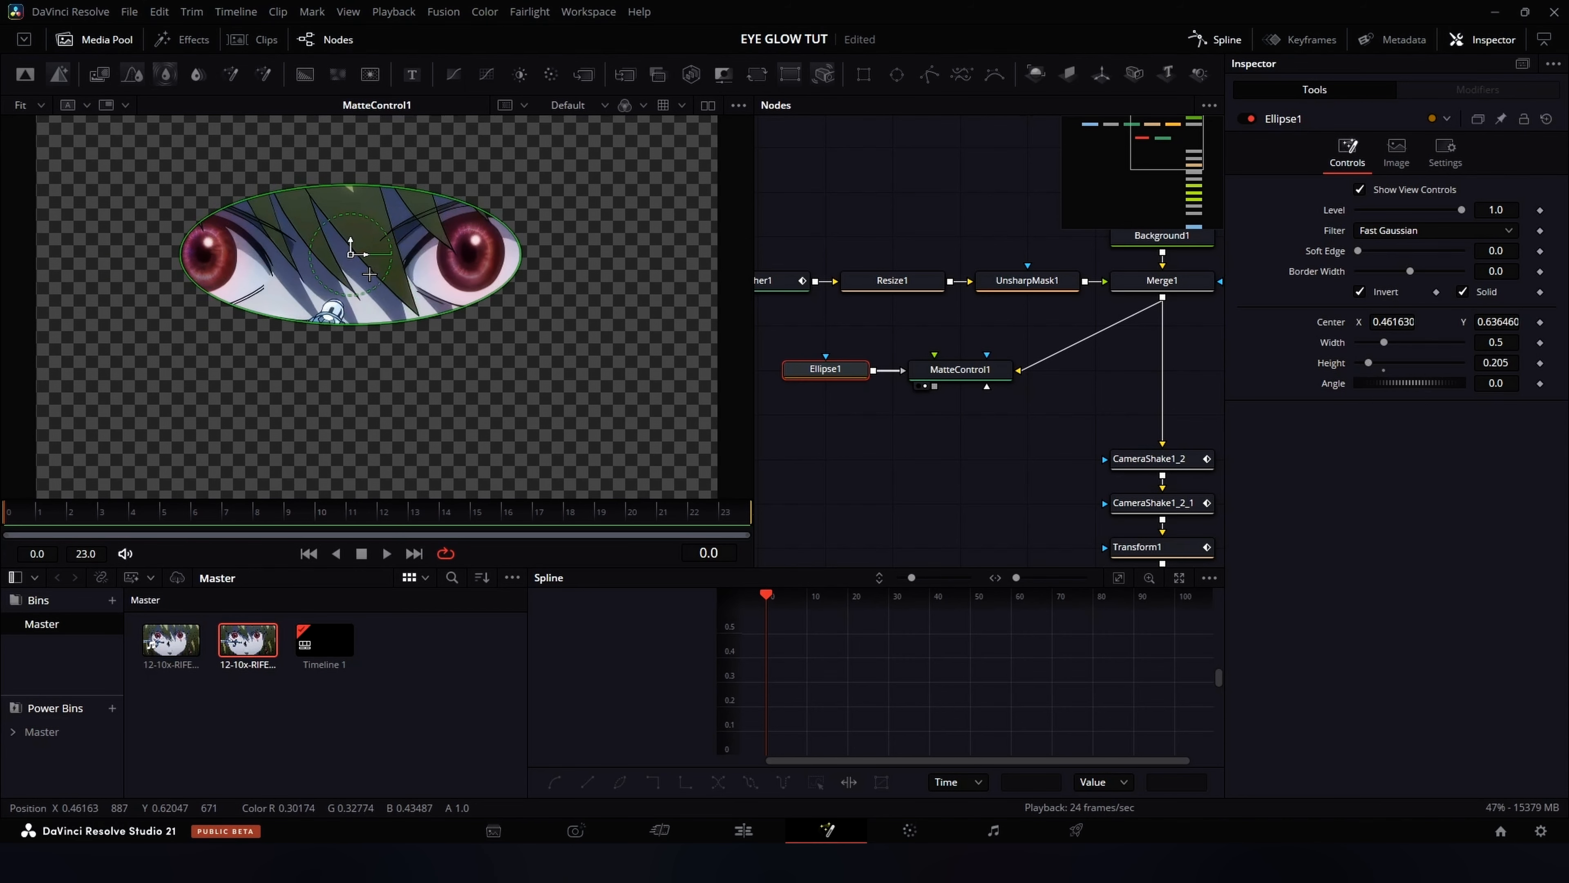
pyautogui.moveTo(1484, 342); pyautogui.dragTo(1507, 341)
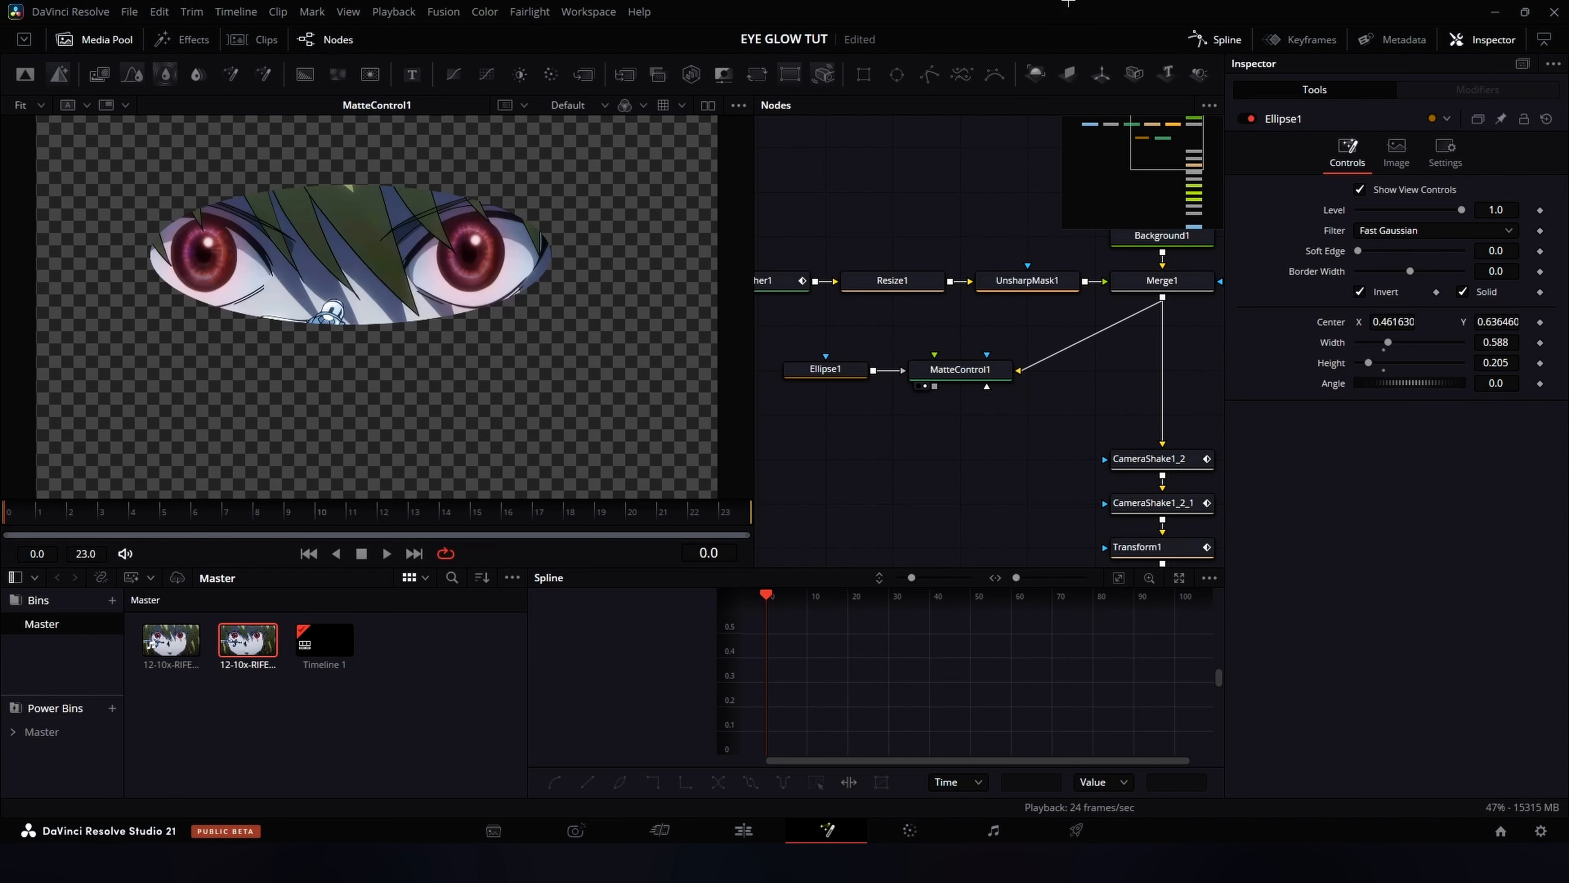
# Set the ellipse mask's height to 0.239 so both eyes stay inside it as they move
pyautogui.scroll(5, 649, 332)
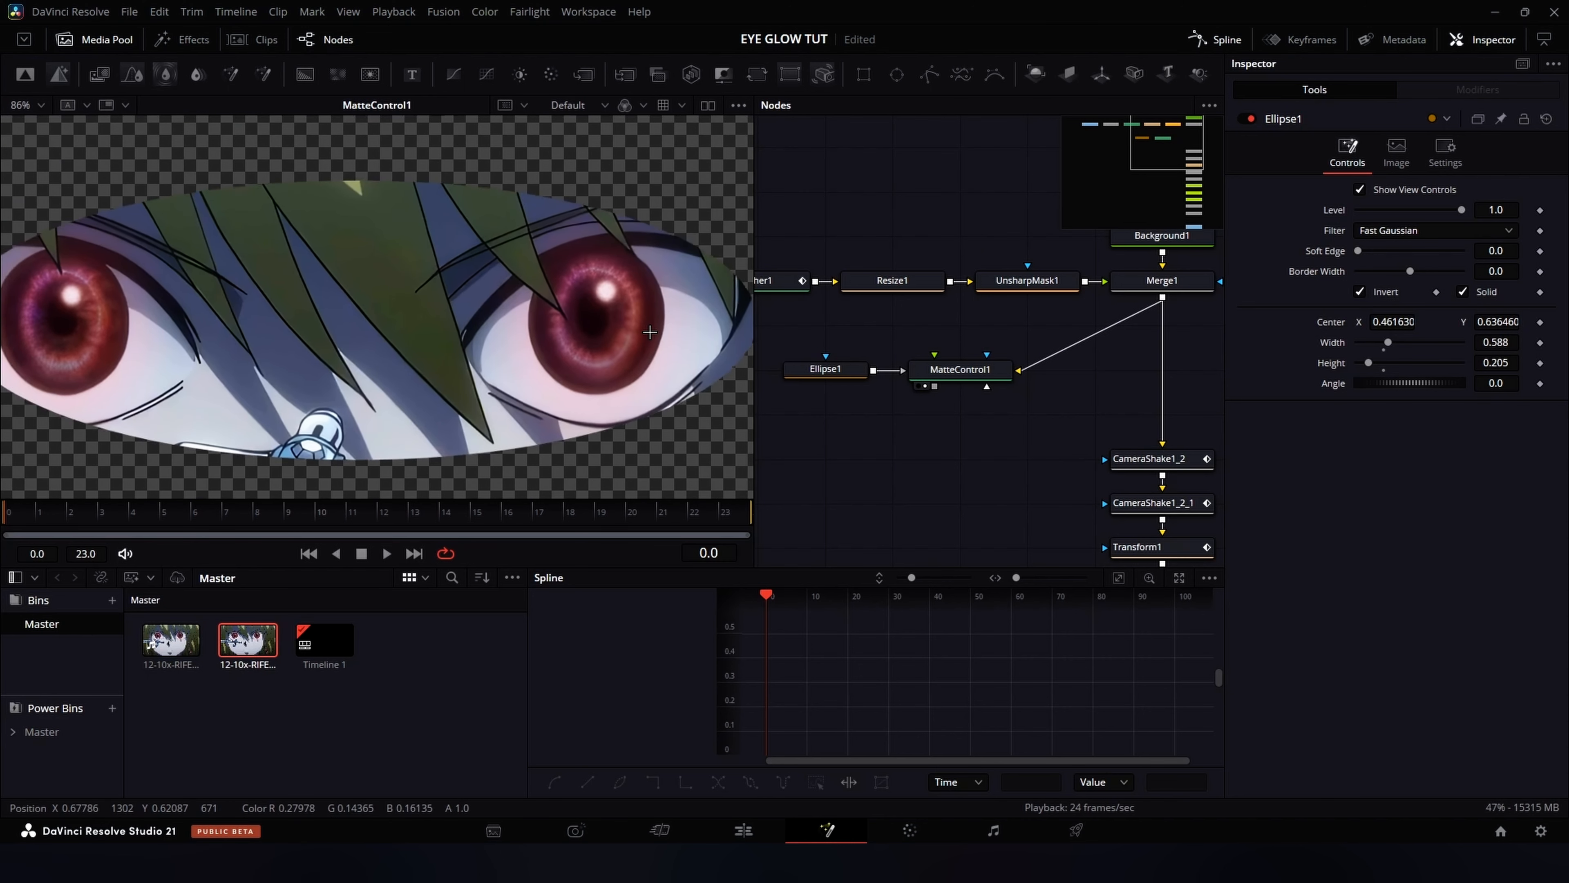
pyautogui.moveTo(649, 332); pyautogui.dragTo(680, 318)
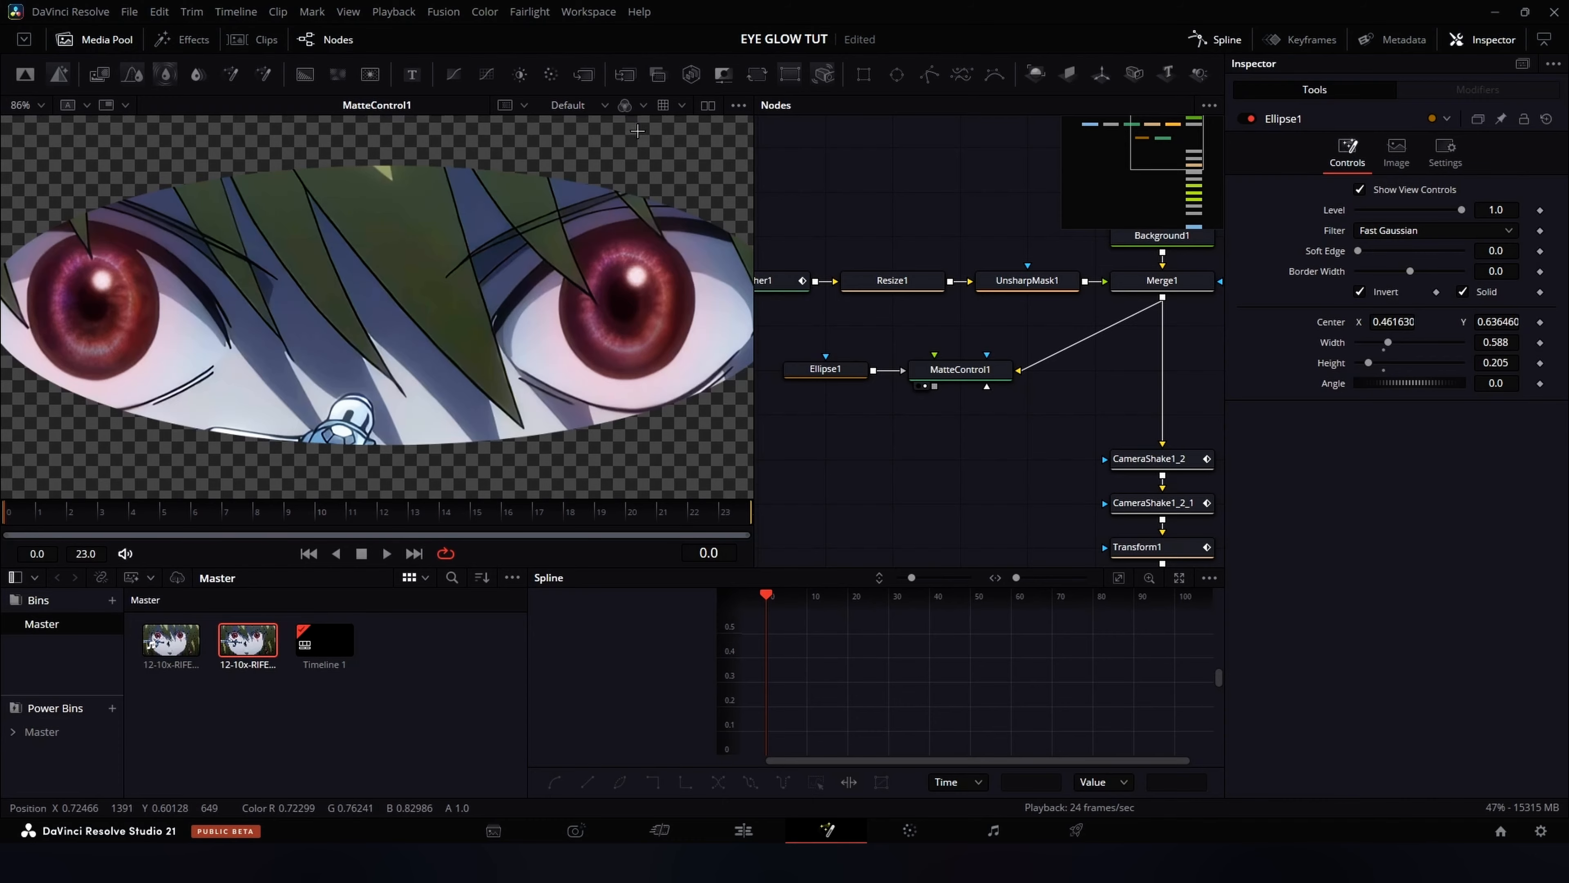
pyautogui.moveTo(546, 283); pyautogui.dragTo(554, 255)
pyautogui.click(981, 395)
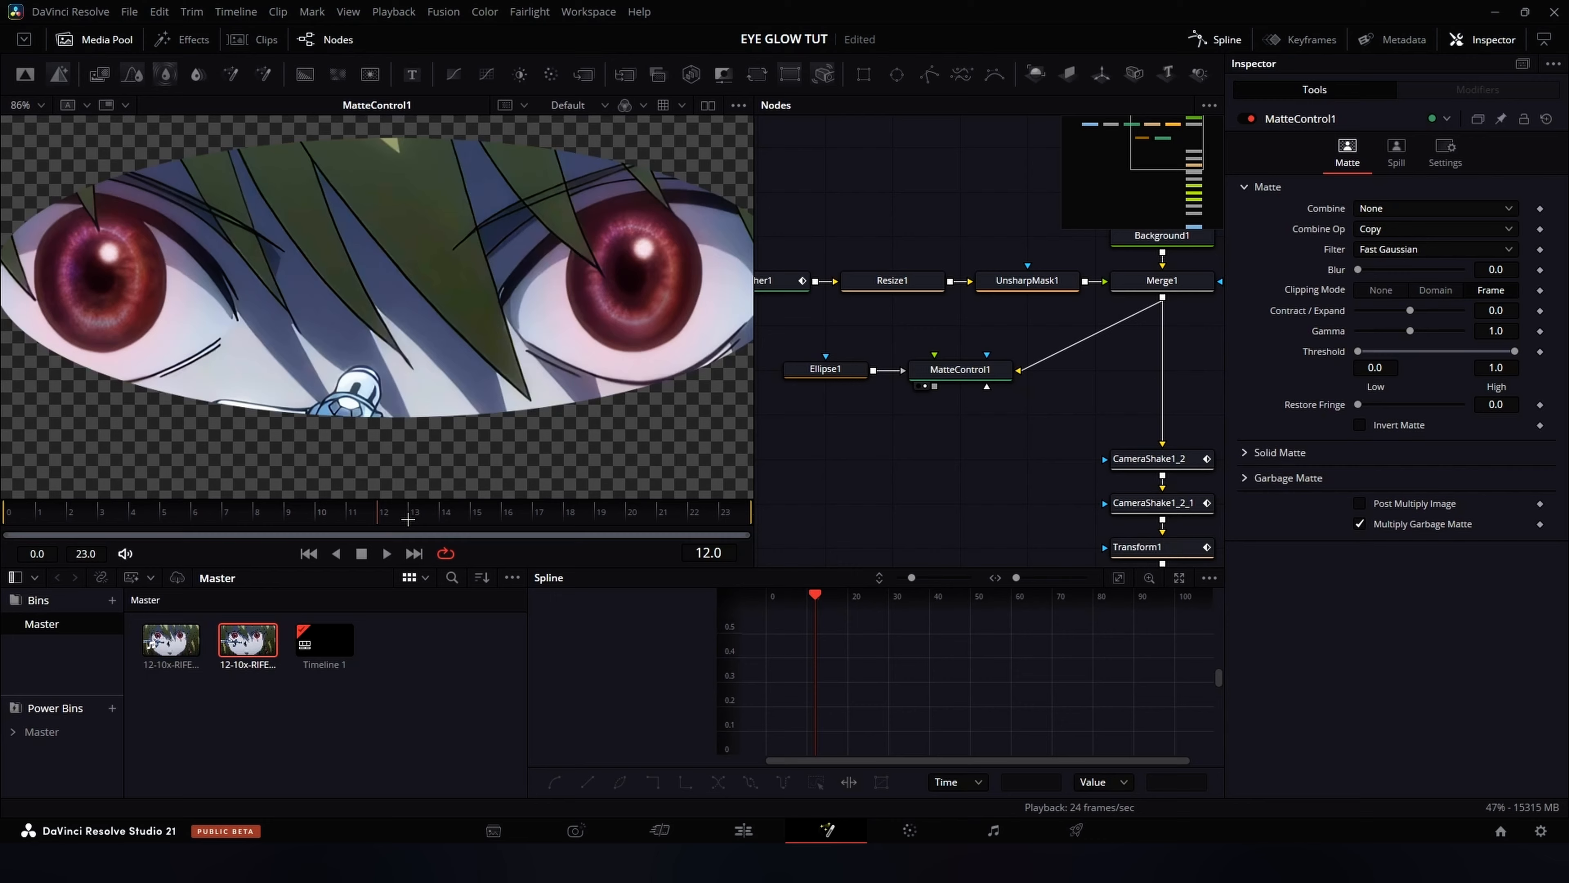
pyautogui.press('Right')
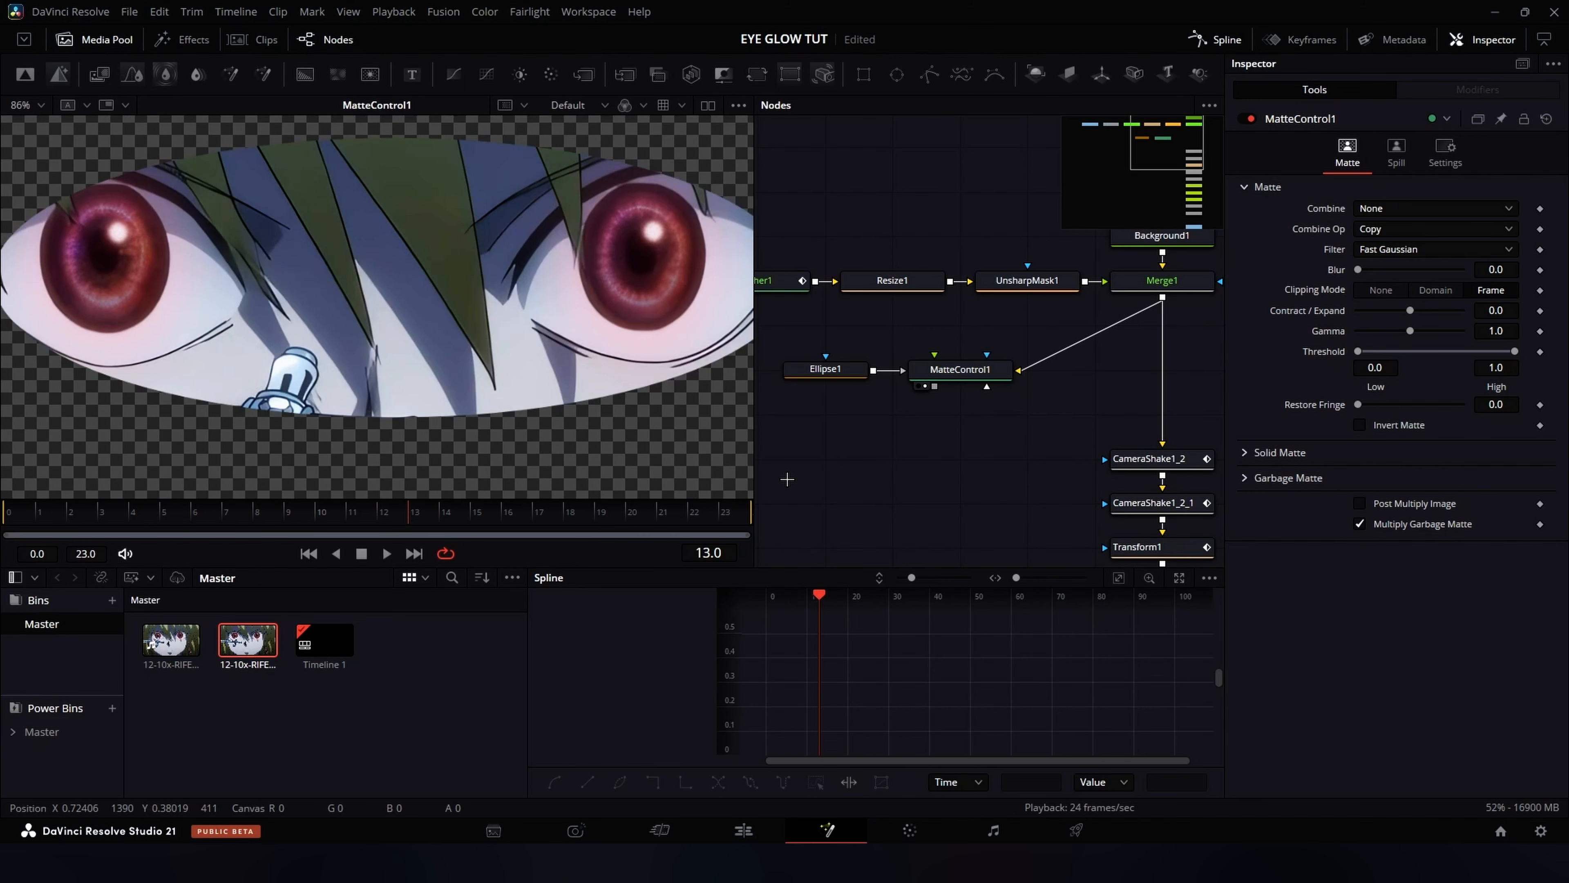
pyautogui.click(826, 369)
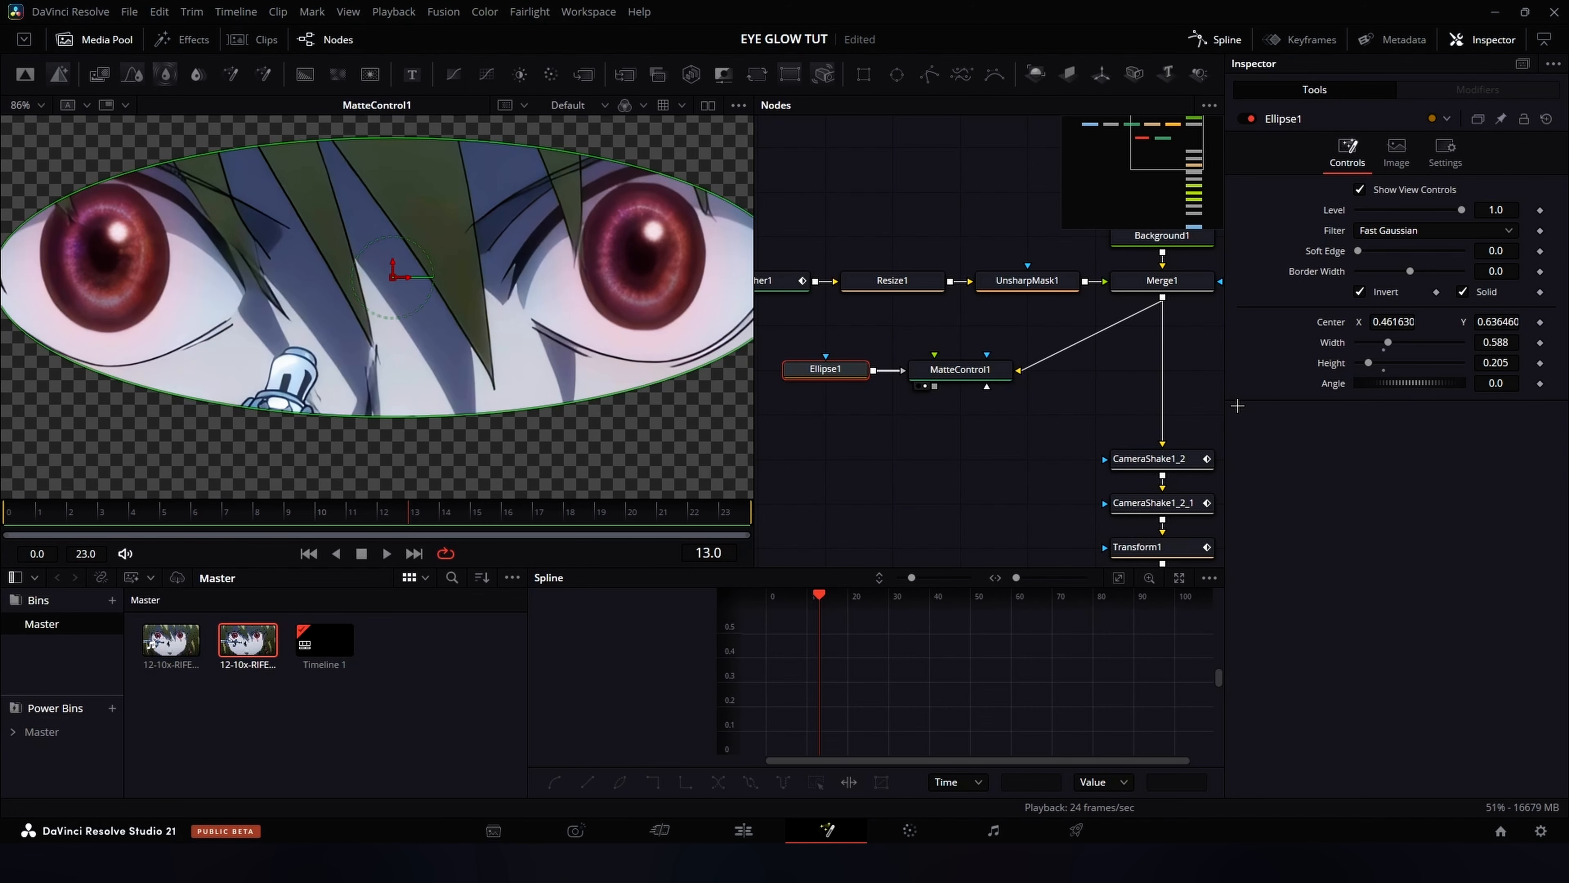
pyautogui.moveTo(1493, 363); pyautogui.dragTo(1513, 363)
pyautogui.scroll(5, 408, 200)
pyautogui.scroll(-4, 408, 200)
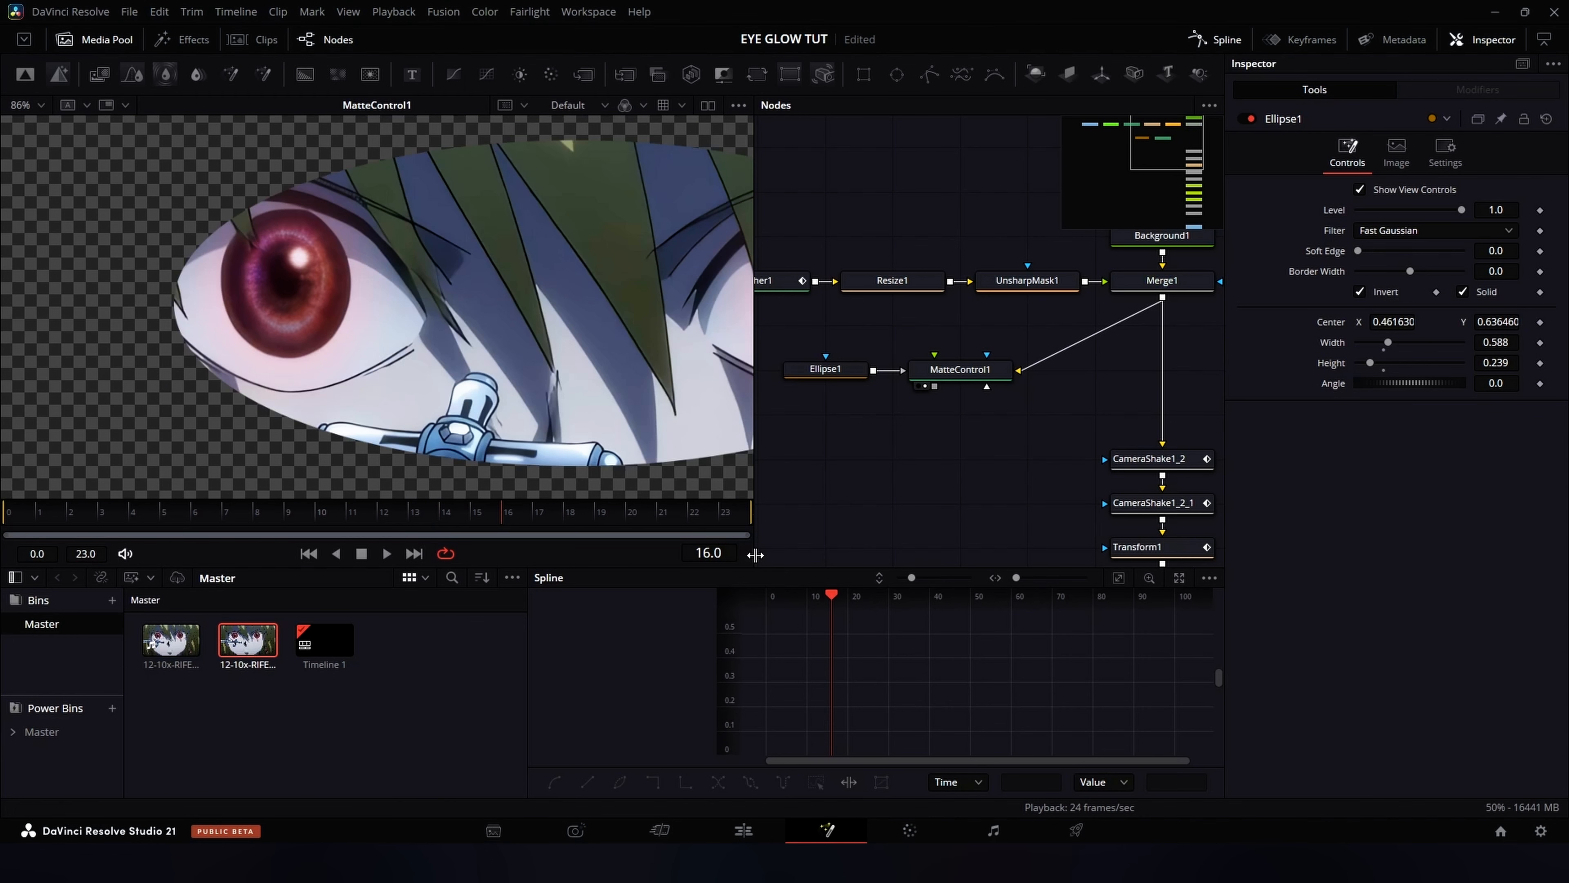
# Scrub and play the clip from the first frame to check the ellipse mask's coverage of both eyes
pyautogui.moveTo(703, 547); pyautogui.dragTo(643, 525)
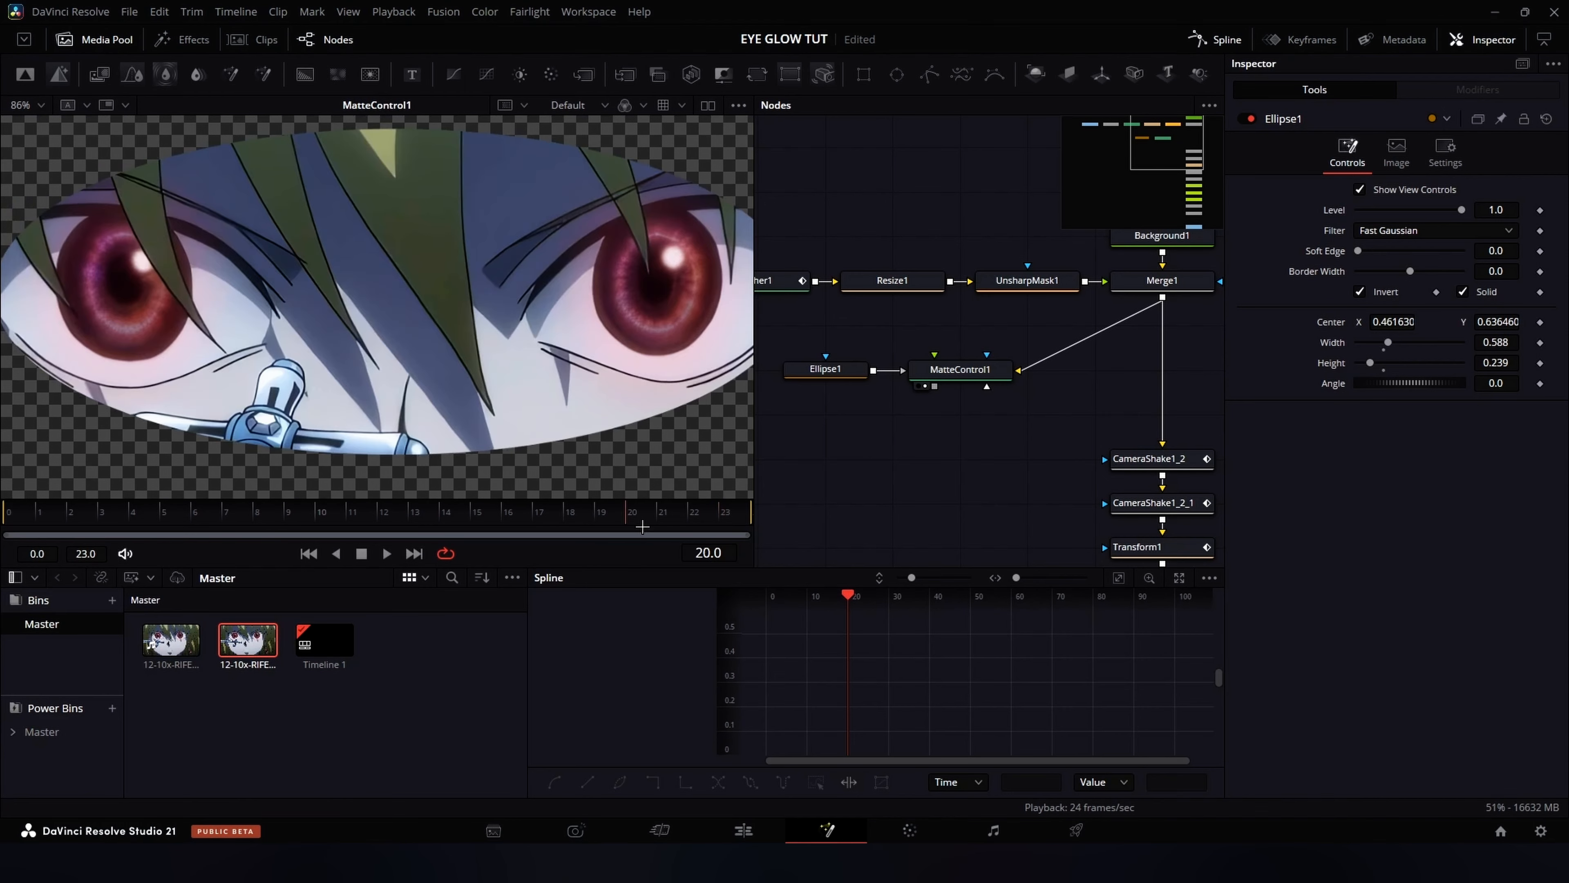
pyautogui.press('Home')
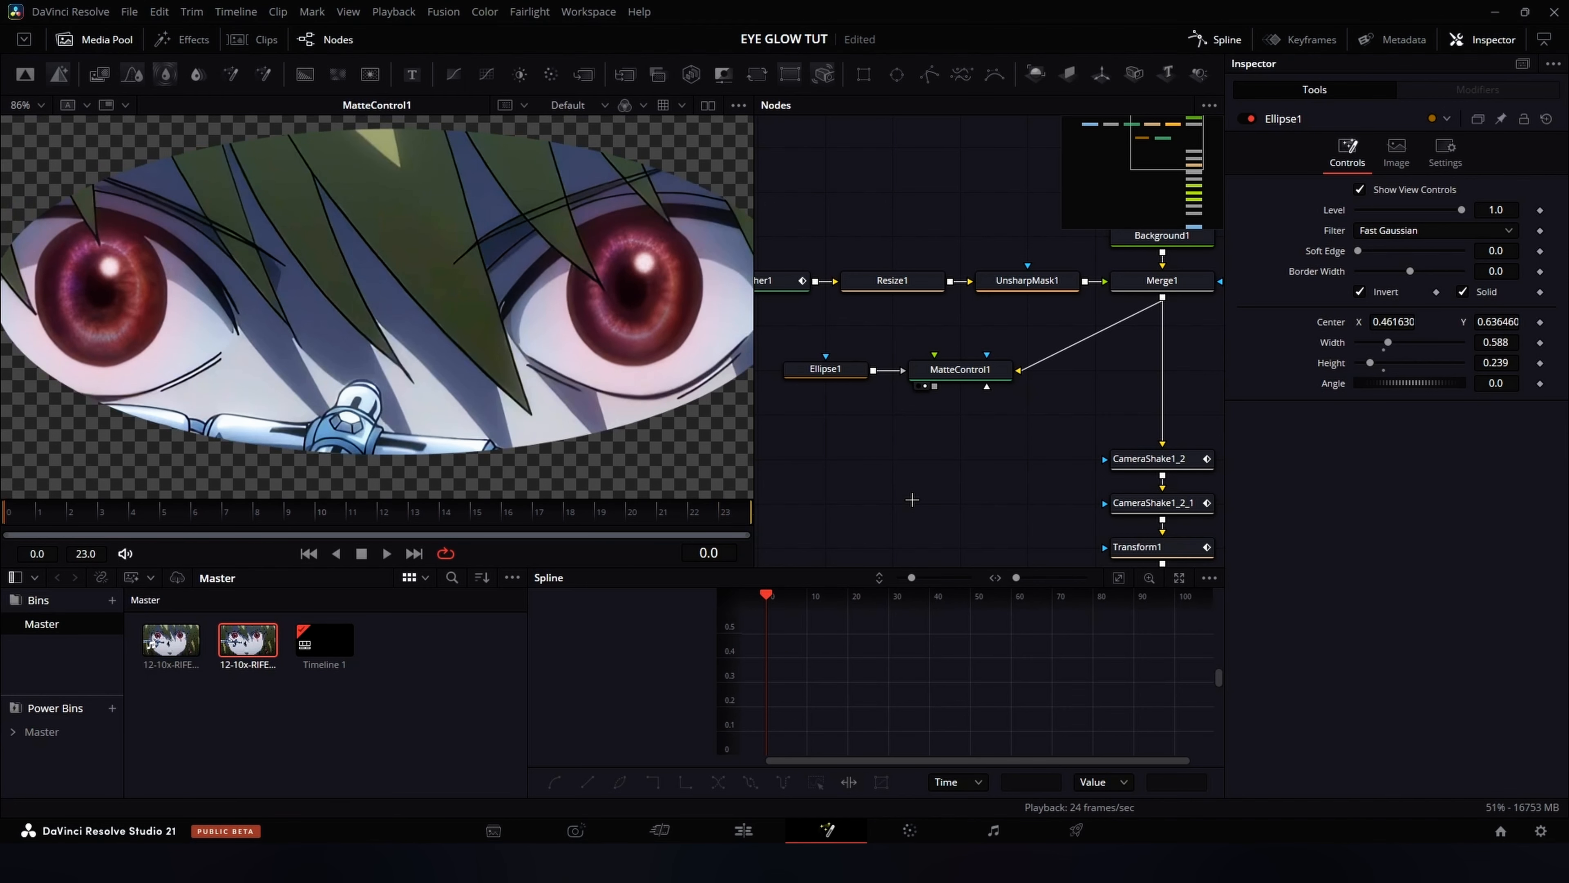
pyautogui.press('space')
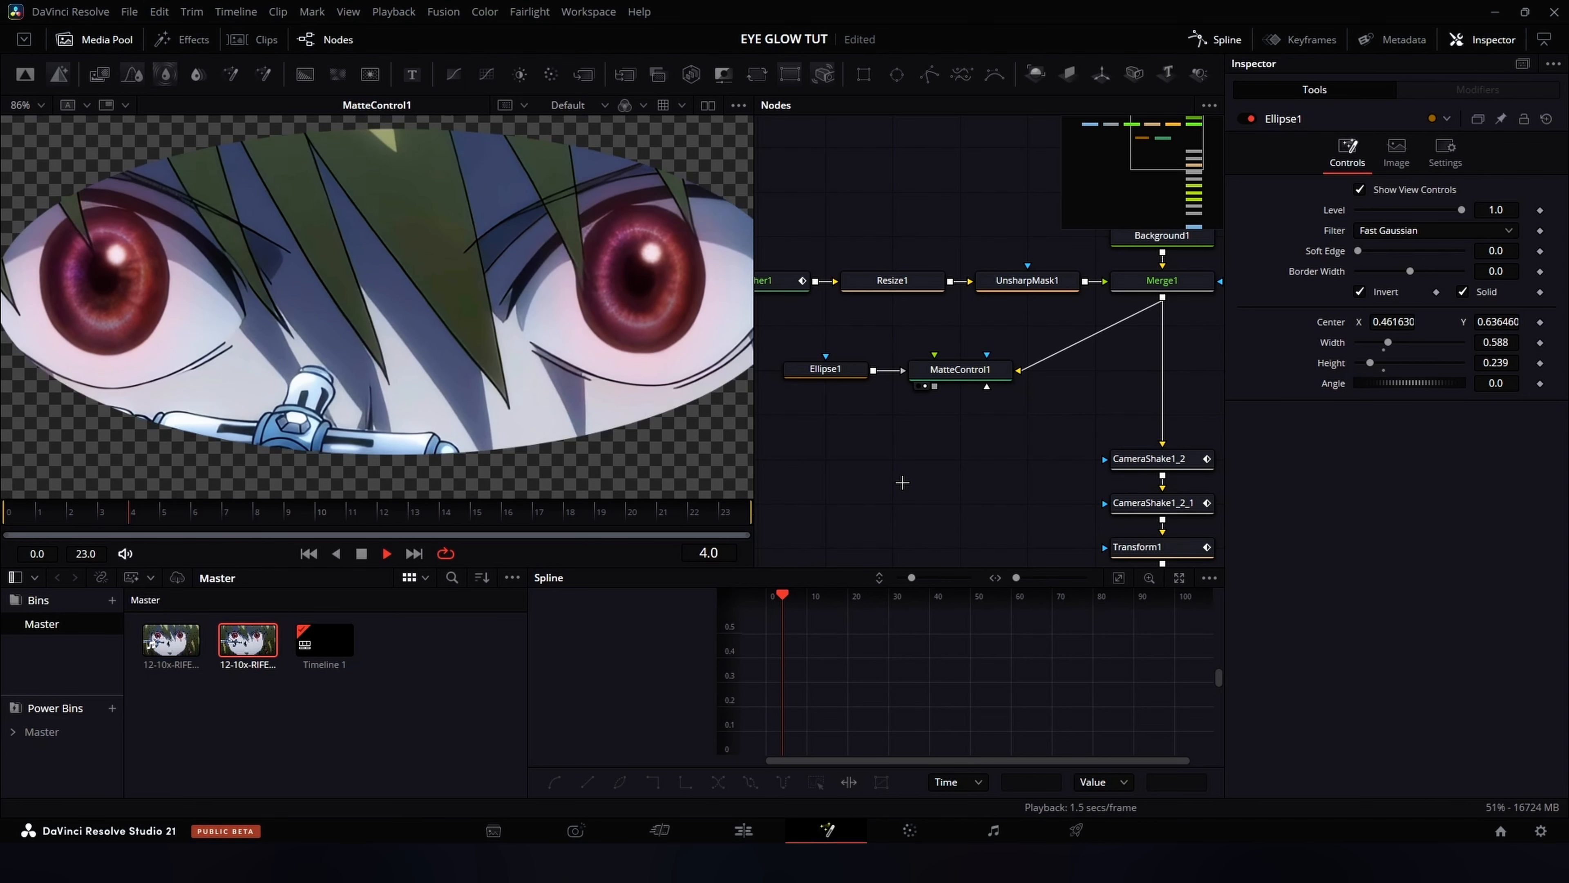
pyautogui.moveTo(871, 473); pyautogui.dragTo(884, 435)
pyautogui.press('space')
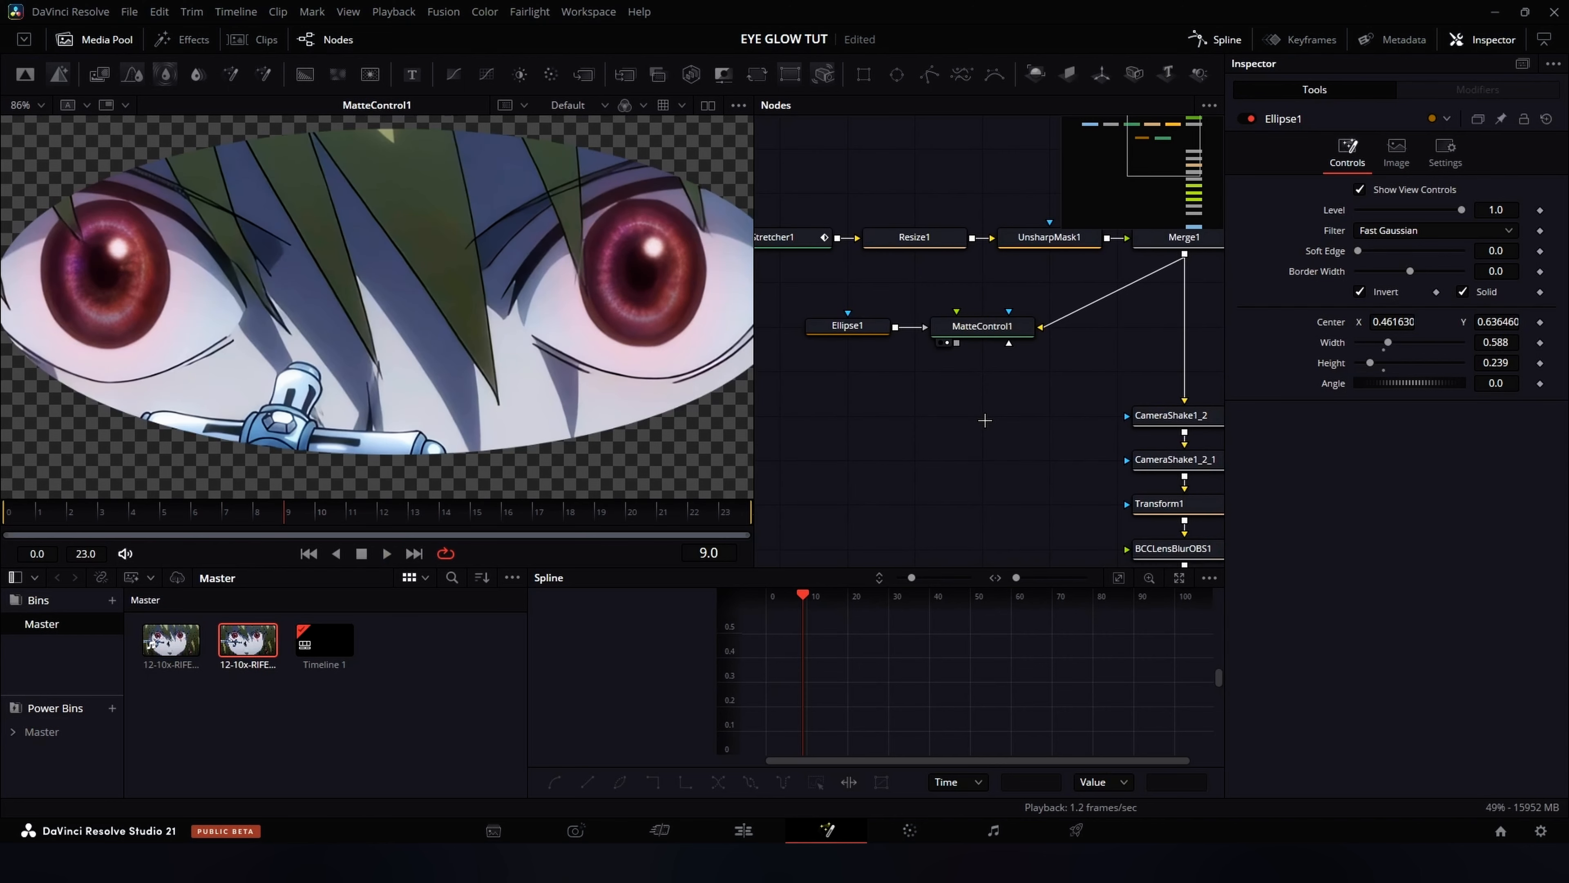
# Add an HSL Keyer node fed by MatteControl1 and show it in the viewer
pyautogui.hotkey('ctrl', 'v')
pyautogui.moveTo(965, 349); pyautogui.dragTo(982, 413)
pyautogui.press('1')
# Sample the red iris colors in the viewer to key out everything except the irises
pyautogui.moveTo(186, 311)
pyautogui.mouseDown()
pyautogui.moveTo(147, 302)
pyautogui.moveTo(448, 357)
pyautogui.mouseUp()
pyautogui.scroll(2, 127, 295)
pyautogui.click(364, 319)
pyautogui.moveTo(365, 319)
pyautogui.mouseDown()
pyautogui.moveTo(304, 378)
pyautogui.moveTo(310, 338)
pyautogui.mouseUp()
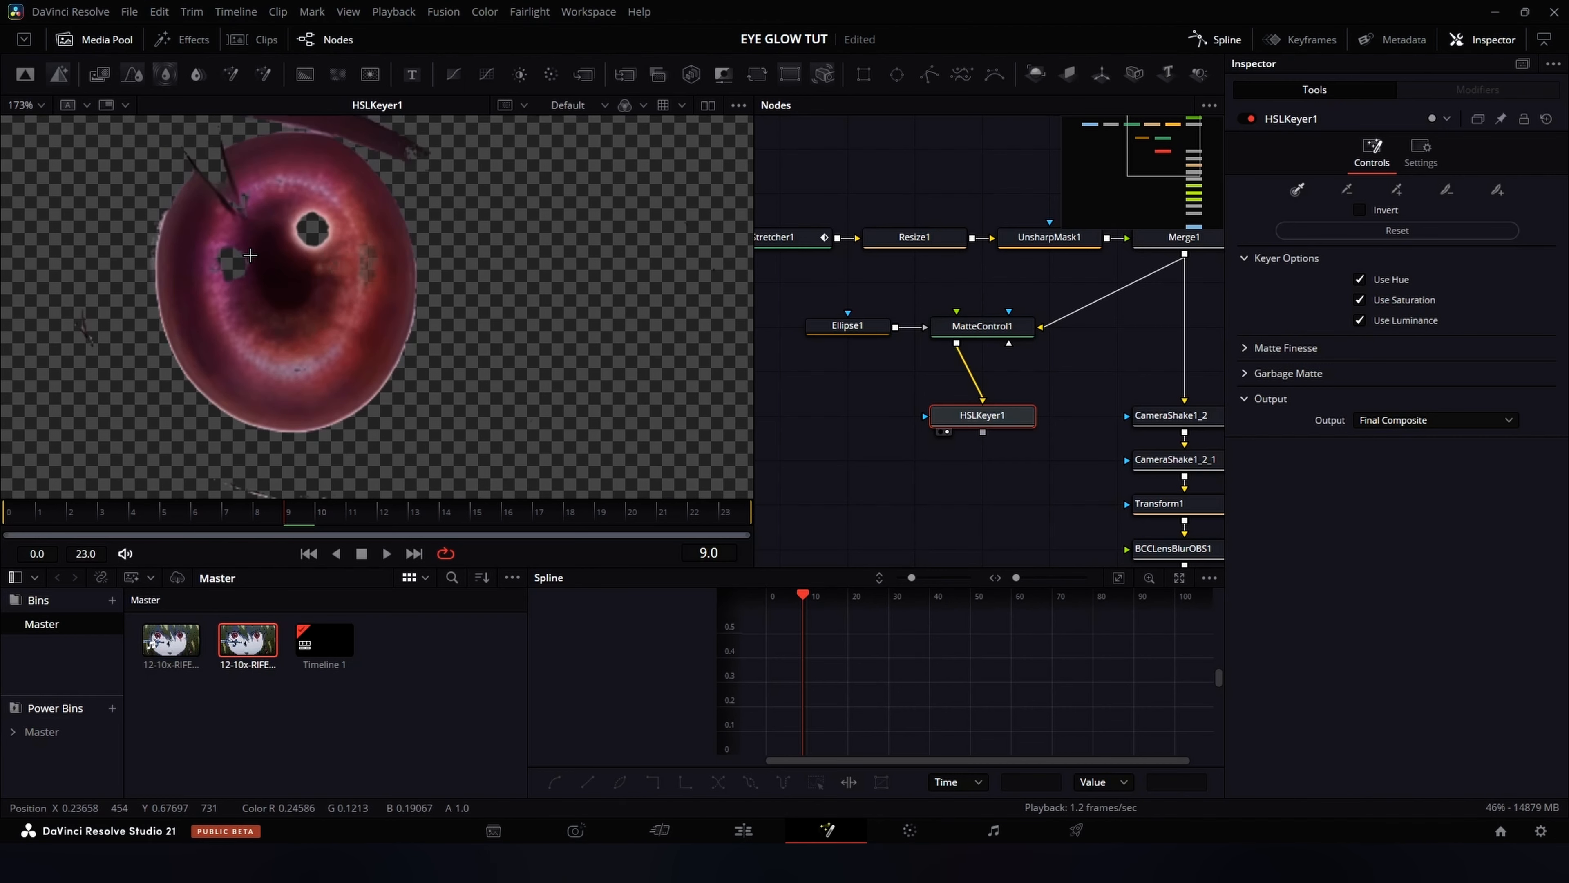
pyautogui.scroll(-3, 227, 263)
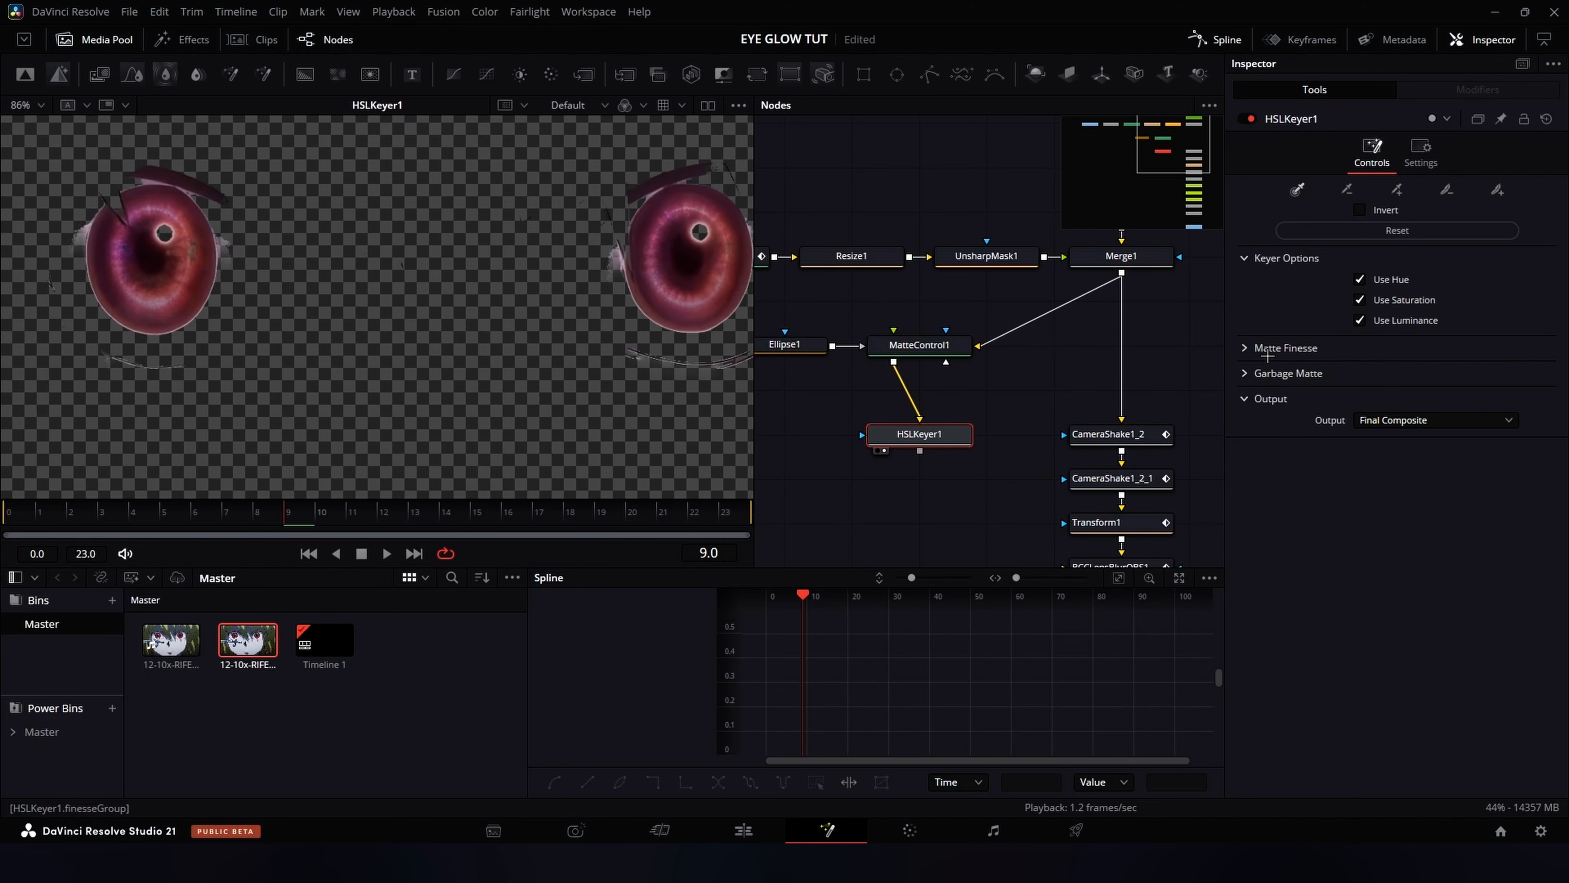
# Clean up the key in HSLKeyer1's Matte Finesse settings with Clean Black 38.6 and Clean White 9.4
pyautogui.click(1246, 371)
pyautogui.click(1244, 348)
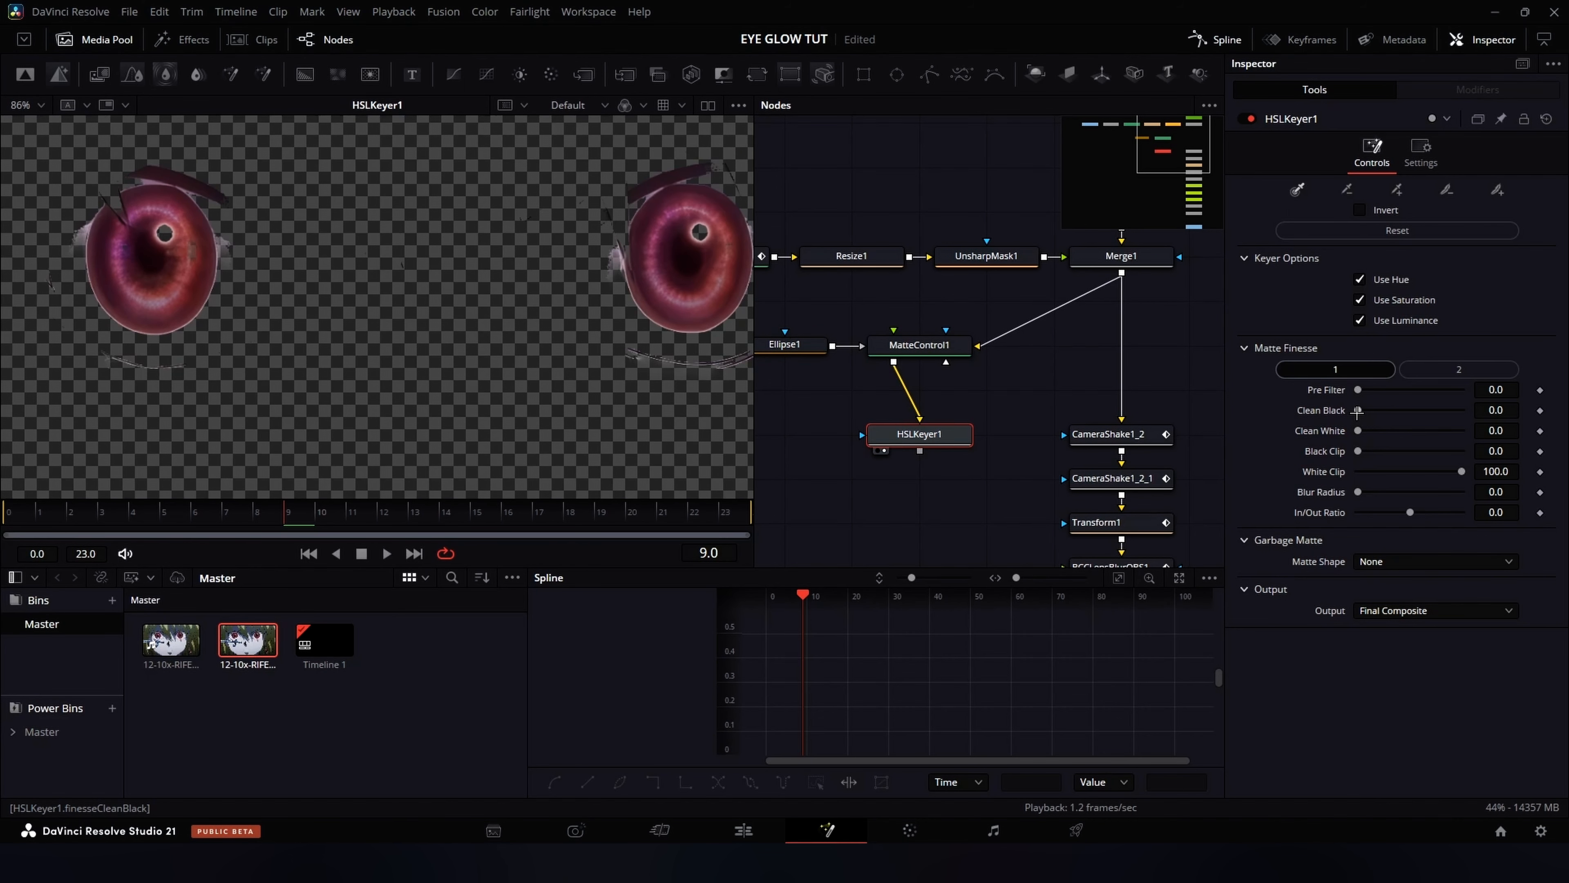
pyautogui.moveTo(1357, 410)
pyautogui.mouseDown()
pyautogui.moveTo(1398, 414)
pyautogui.moveTo(1367, 433)
pyautogui.mouseUp()
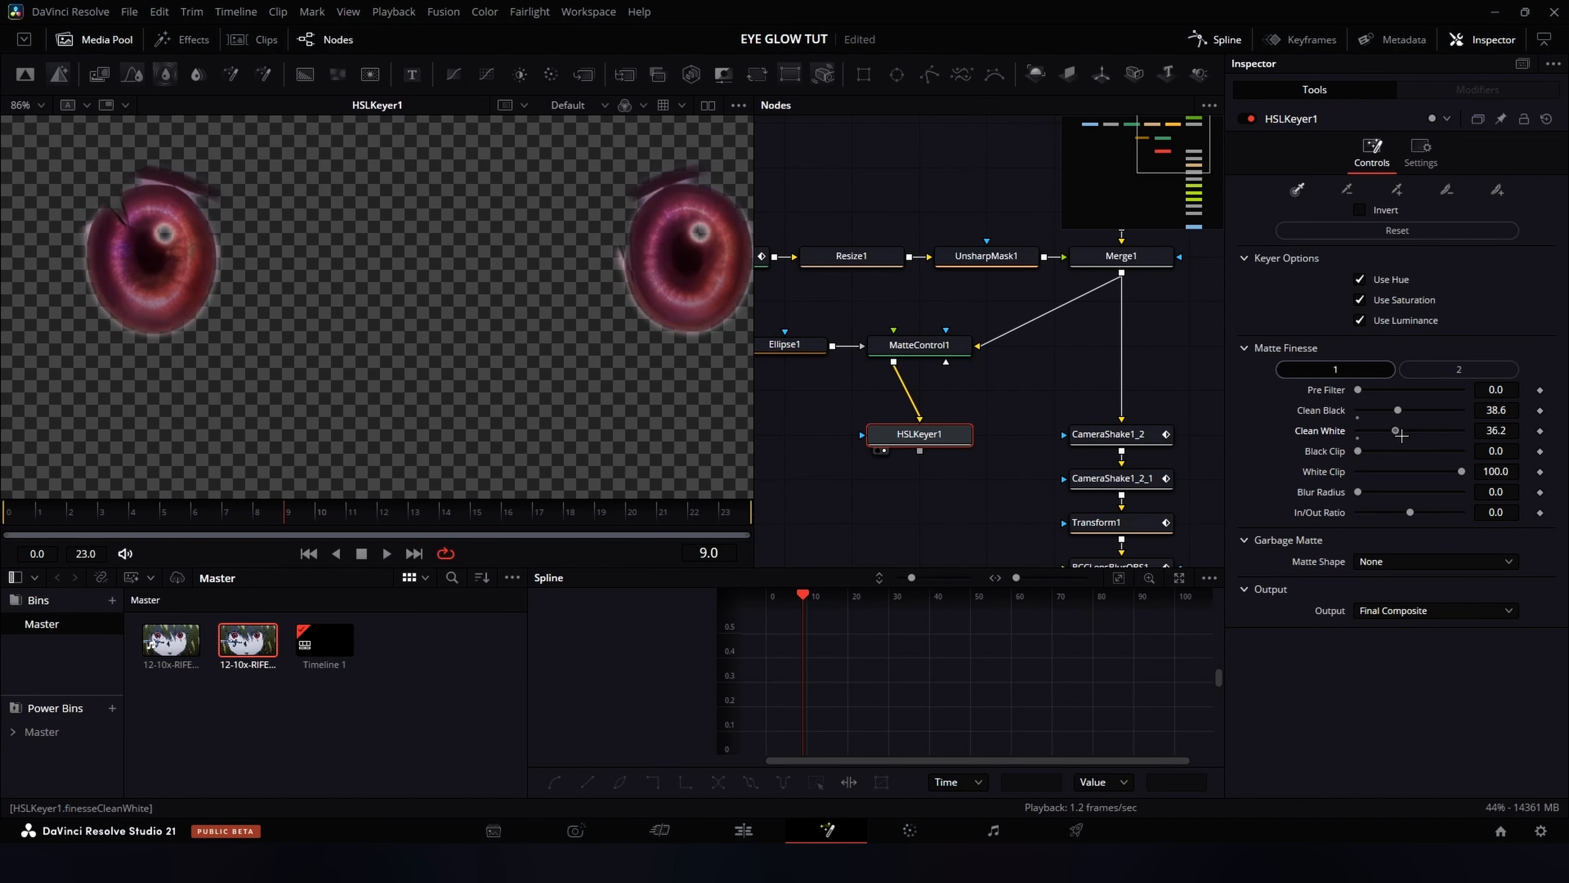
# Try a soft edge of about 0.02 on Ellipse1 while viewing MatteControl1, and reset it to 0
pyautogui.click(821, 351)
pyautogui.press('2')
pyautogui.click(887, 350)
pyautogui.press('2')
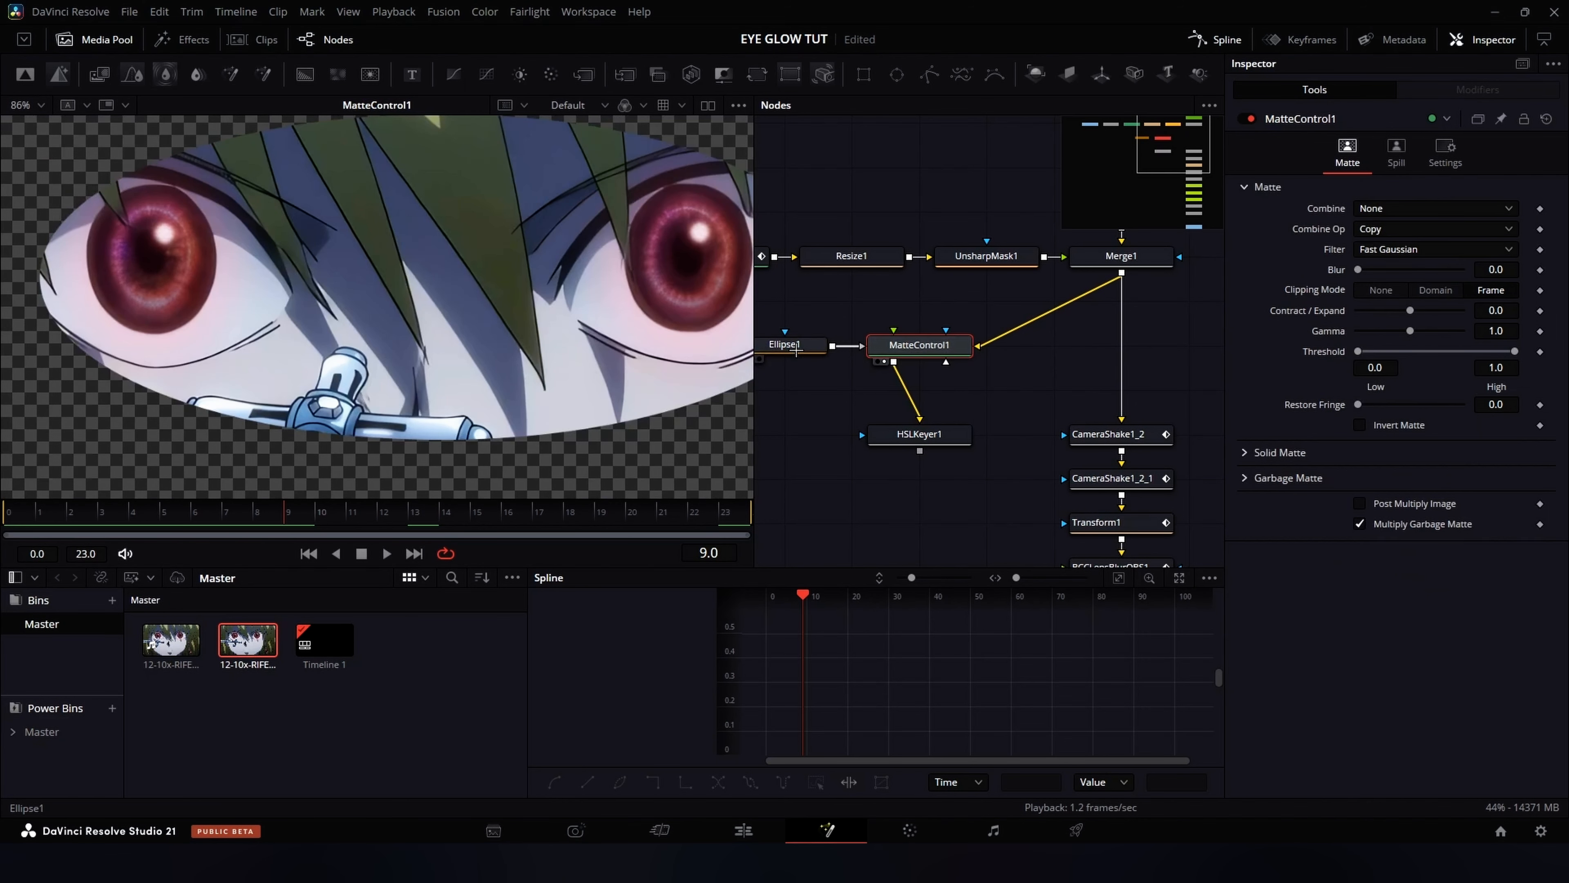
pyautogui.click(797, 351)
pyautogui.moveTo(1495, 253); pyautogui.dragTo(1503, 253)
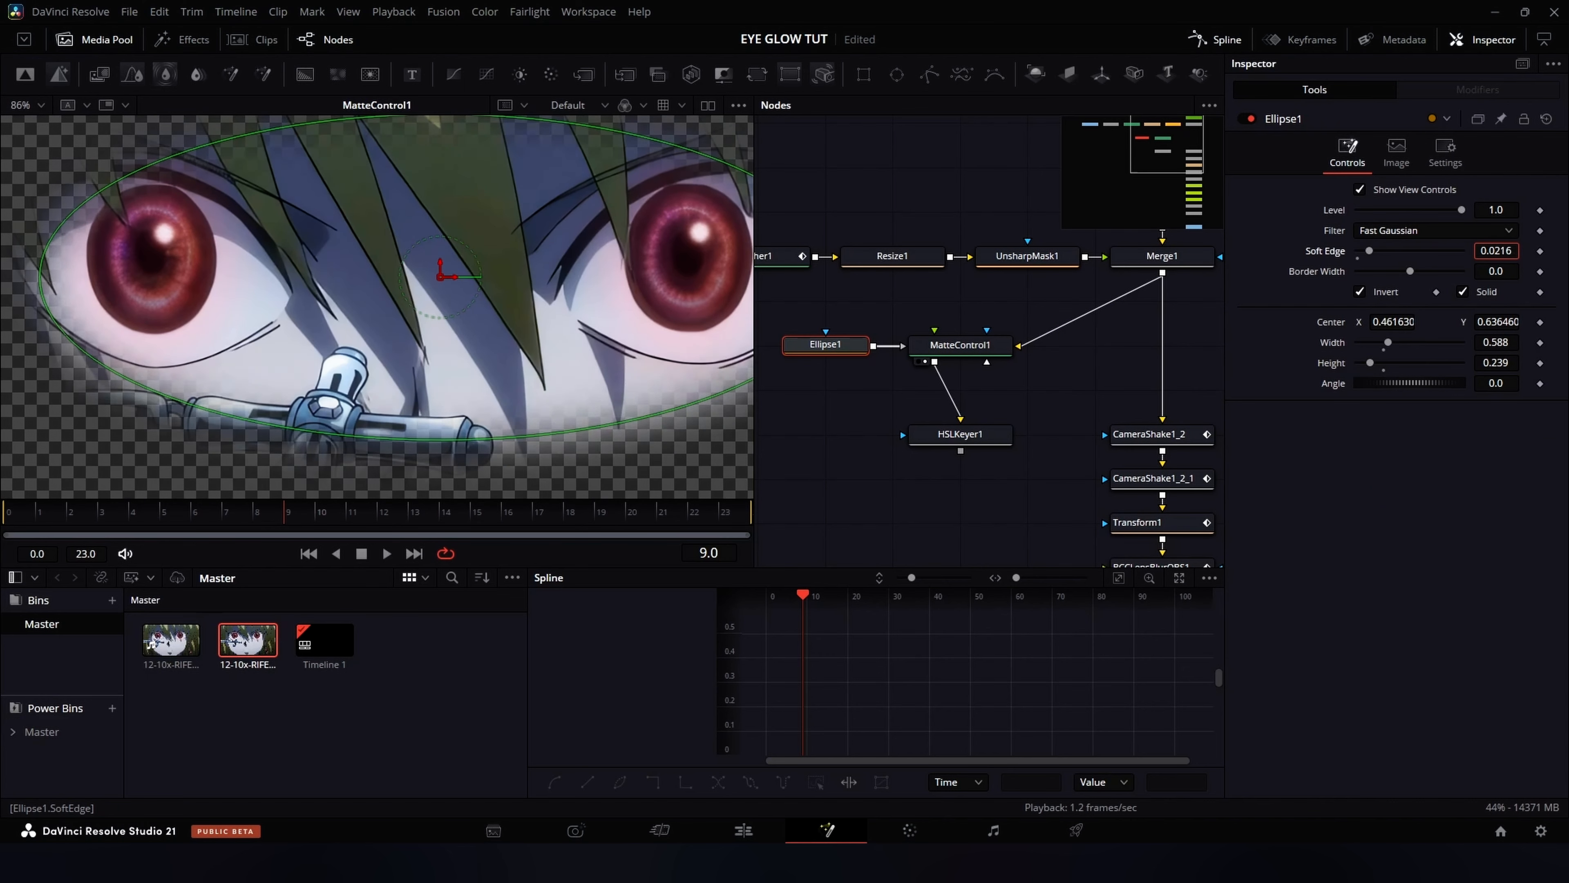
pyautogui.click(1546, 118)
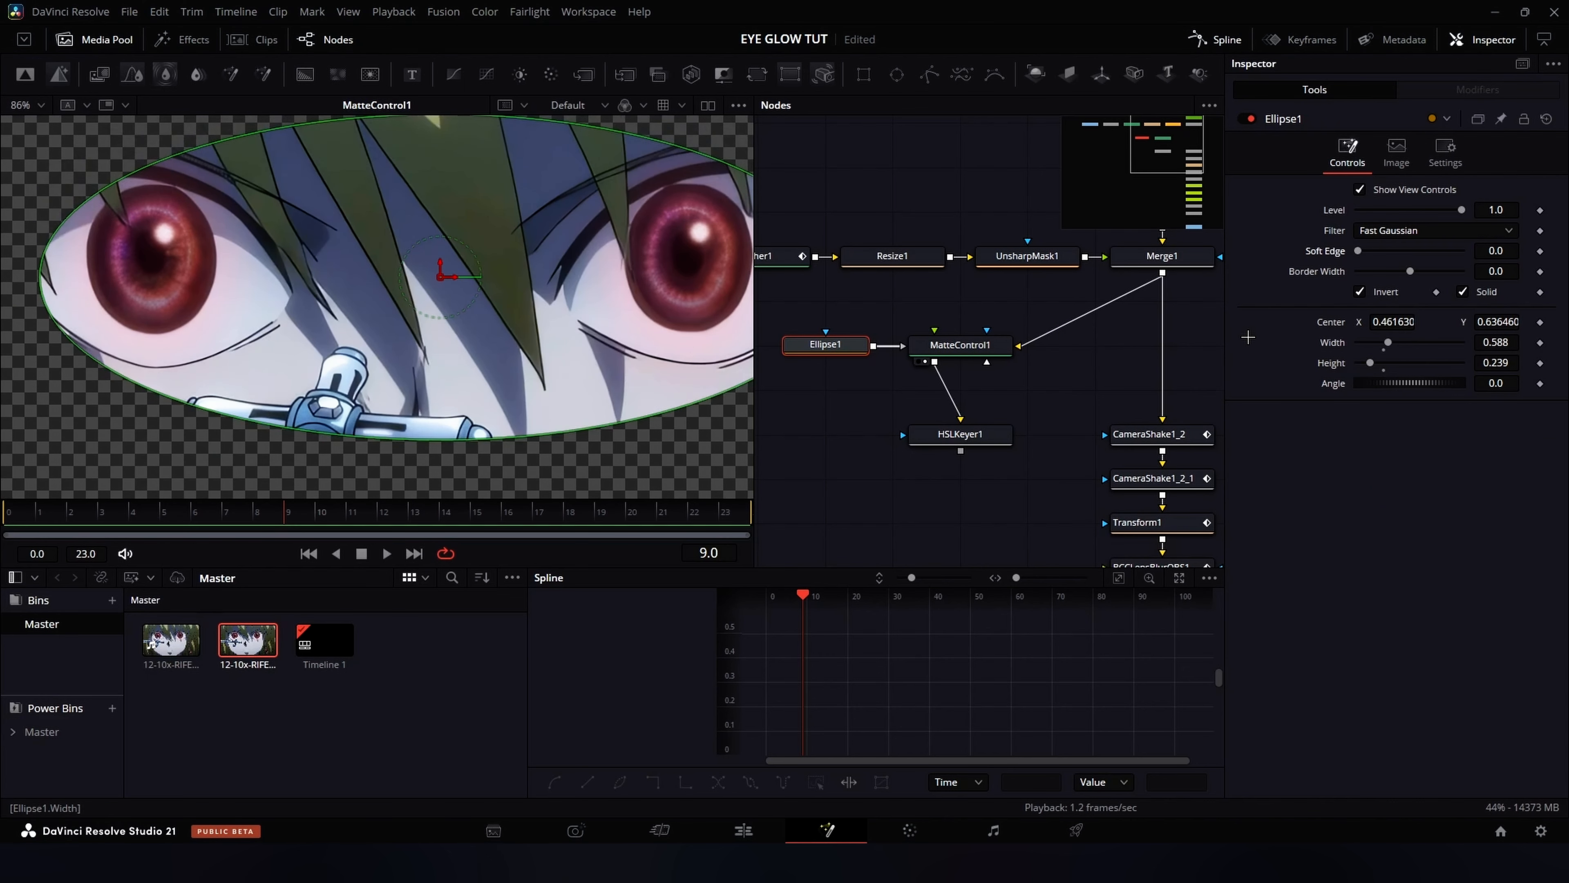
# Show HSLKeyer1 in the viewer and play the clip to check how the keyed irises hold up
pyautogui.click(970, 432)
pyautogui.press('1')
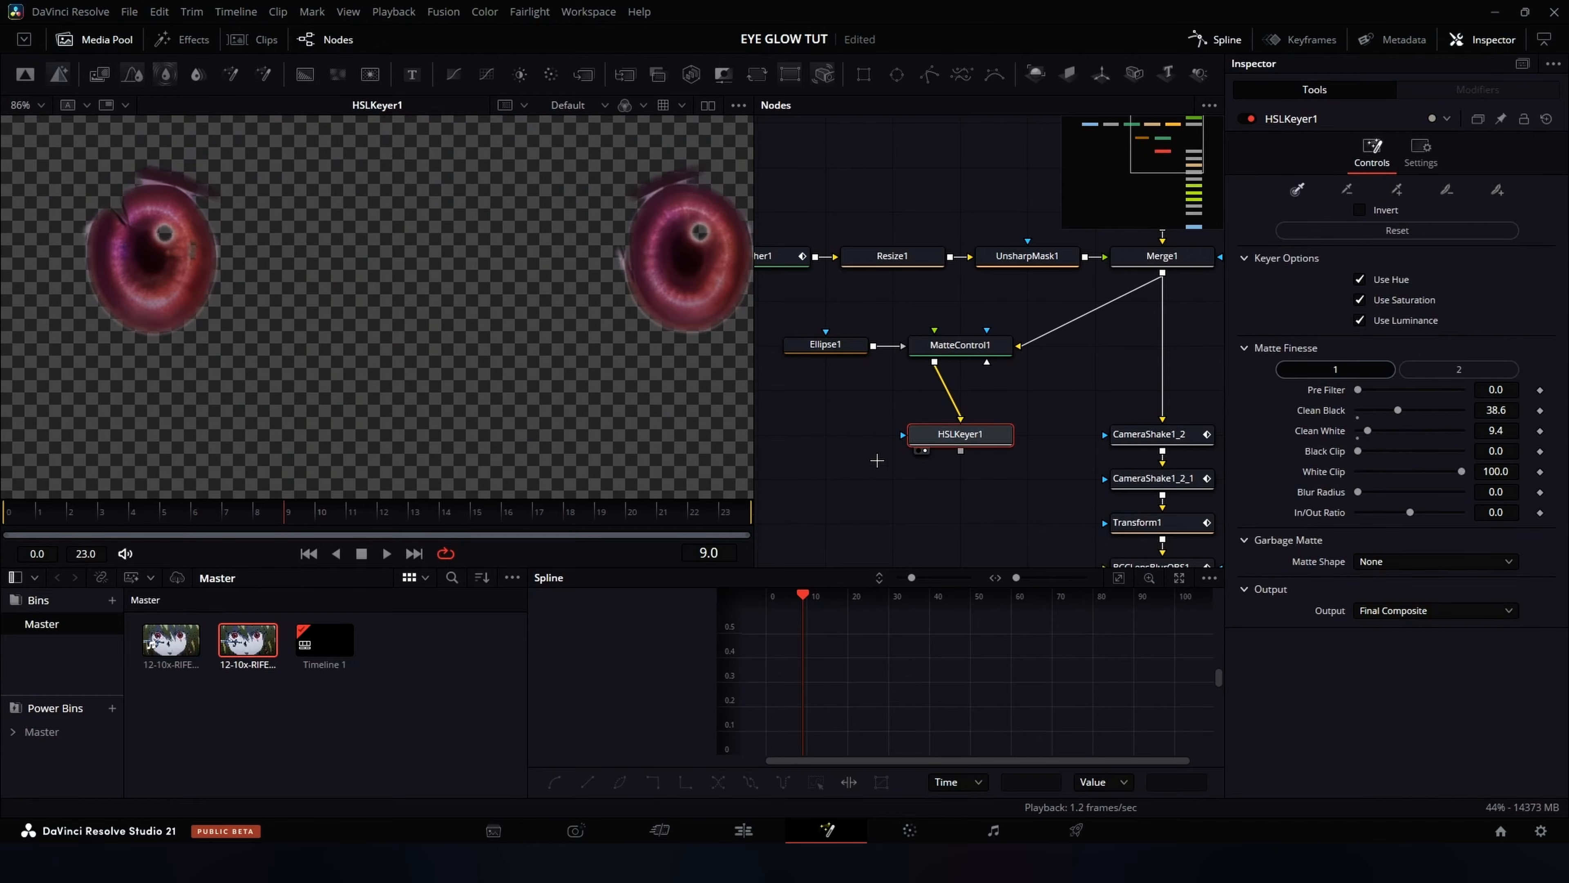
pyautogui.click(499, 520)
pyautogui.scroll(-2, 725, 491)
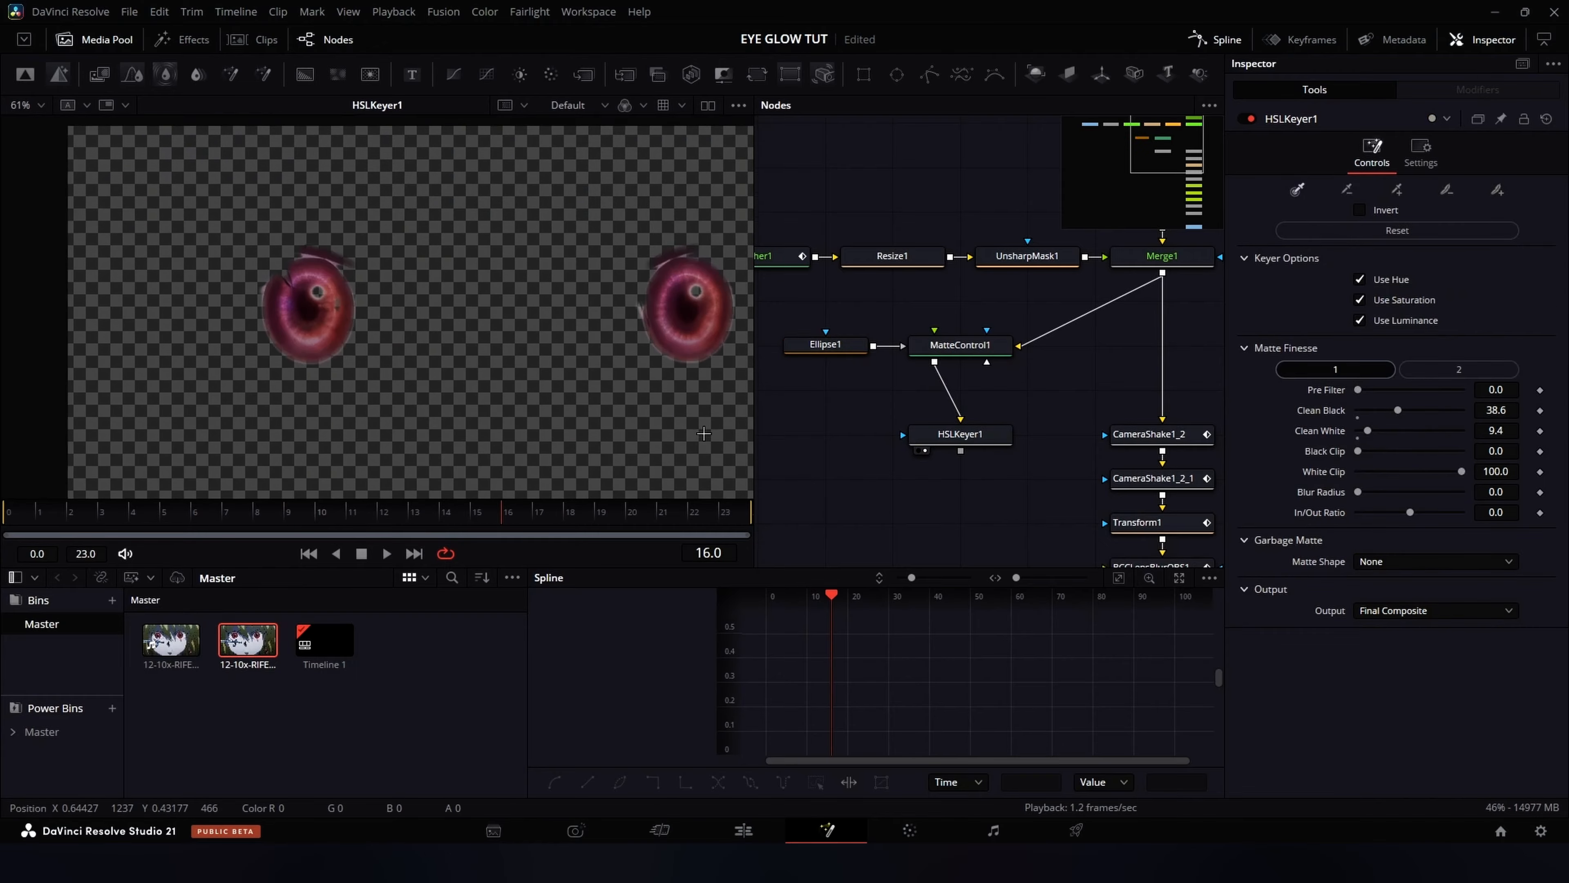
pyautogui.press('space')
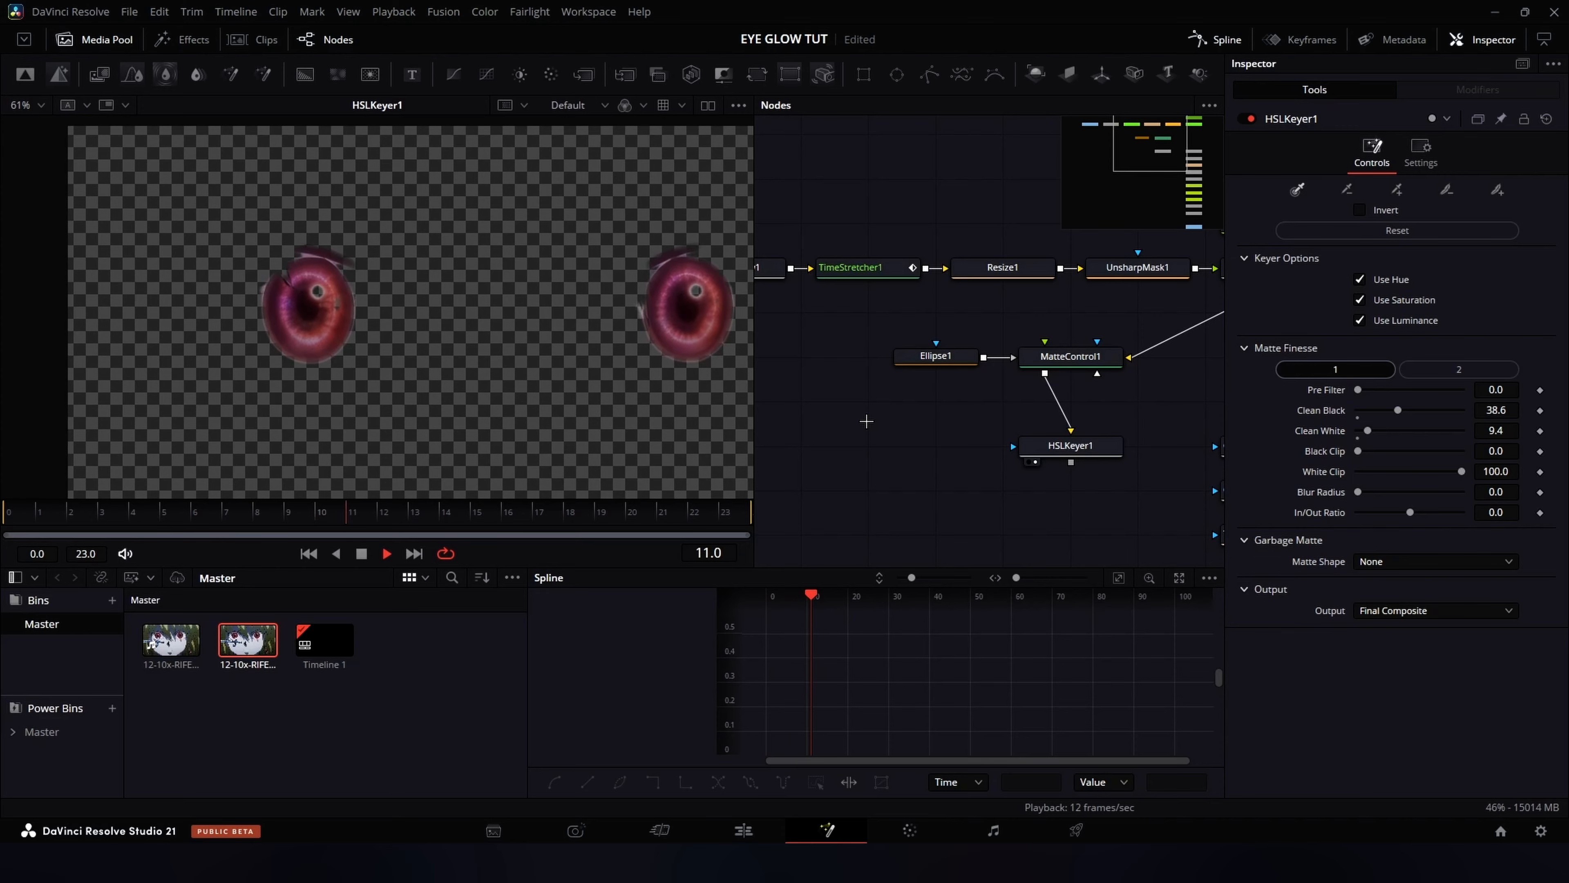
pyautogui.press('space')
# Refine HSLKeyer1's matte by setting Clean White to 12.9 and Clean Black to 73.4
pyautogui.moveTo(928, 518); pyautogui.dragTo(881, 404)
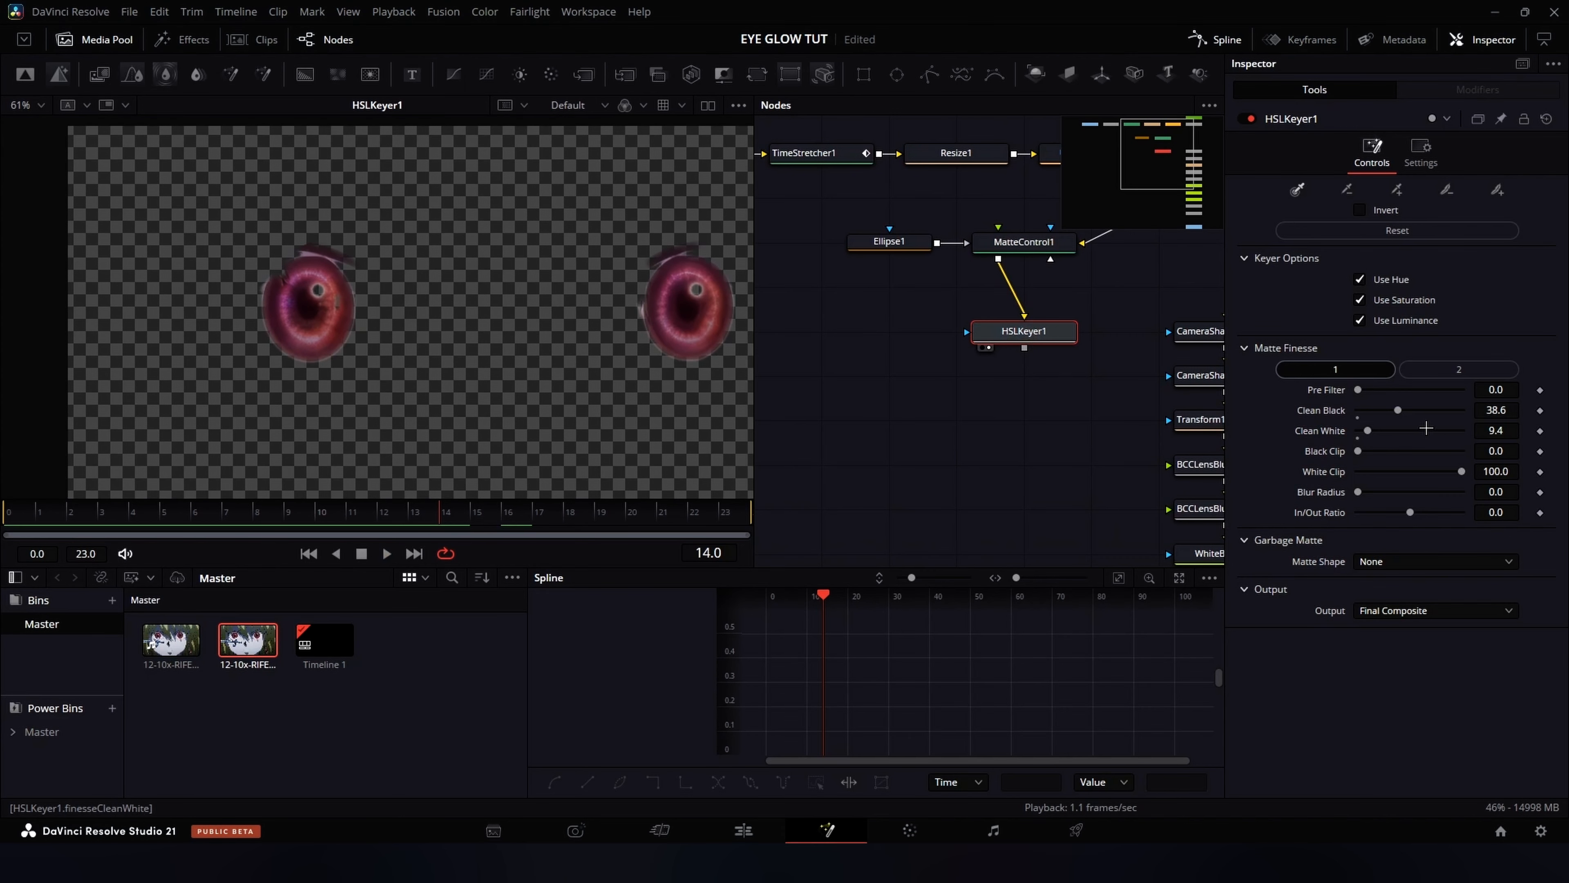
pyautogui.moveTo(1498, 436); pyautogui.dragTo(1540, 410)
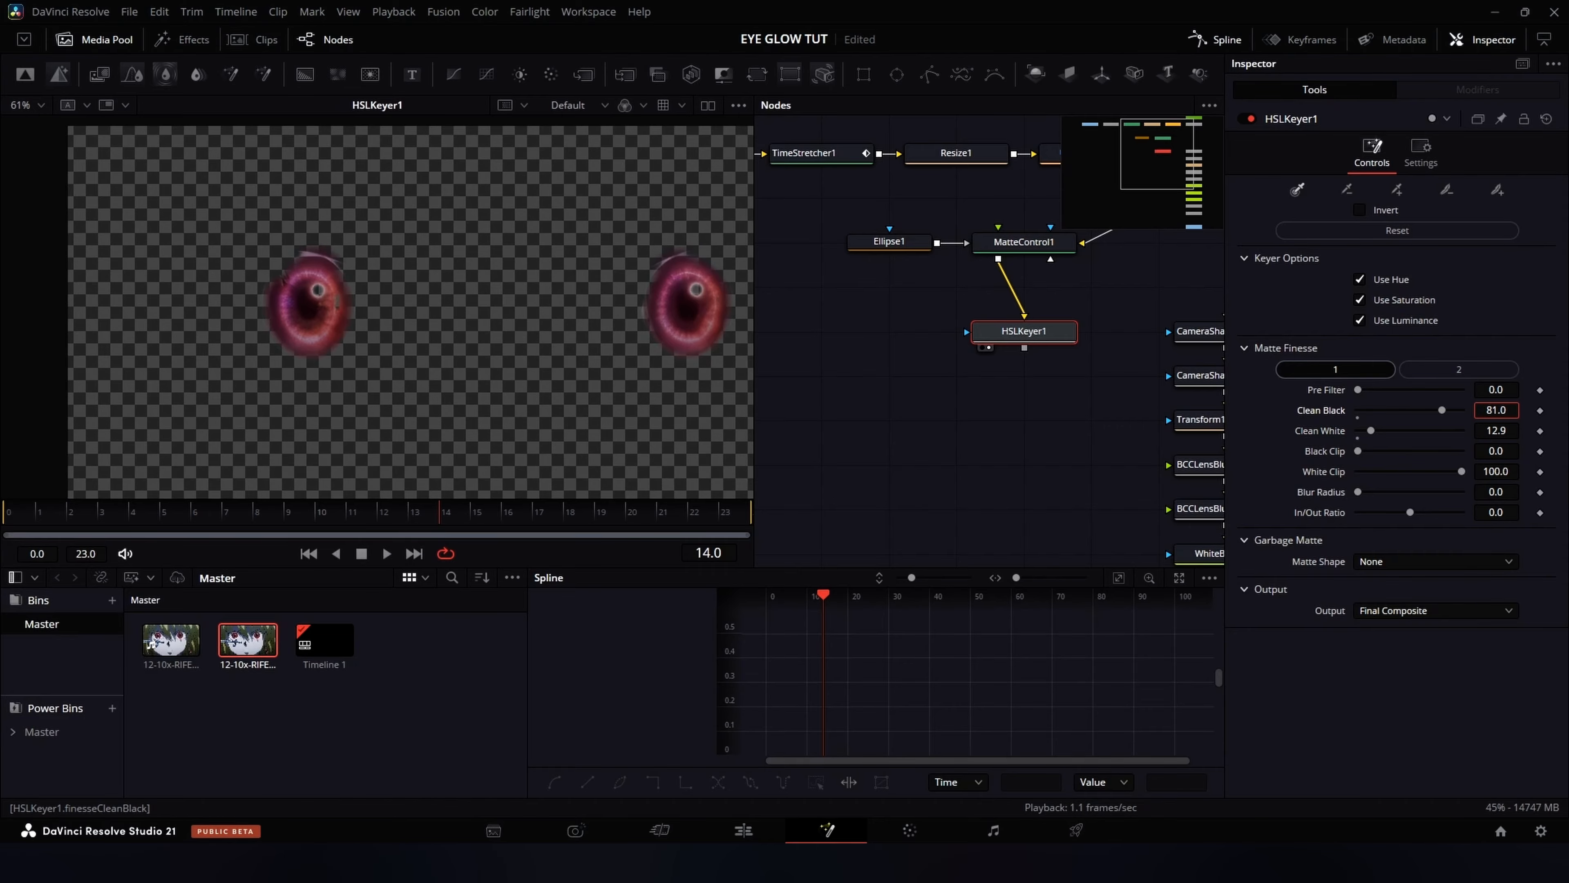
pyautogui.moveTo(571, 367); pyautogui.dragTo(561, 364)
# Insert a new Merge node between Merge1 and CameraShake1_2, and connect HSLKeyer1 to its foreground input
pyautogui.moveTo(1071, 418); pyautogui.dragTo(952, 437)
pyautogui.moveTo(905, 349); pyautogui.dragTo(805, 362)
pyautogui.click(1127, 307)
pyautogui.press('m')
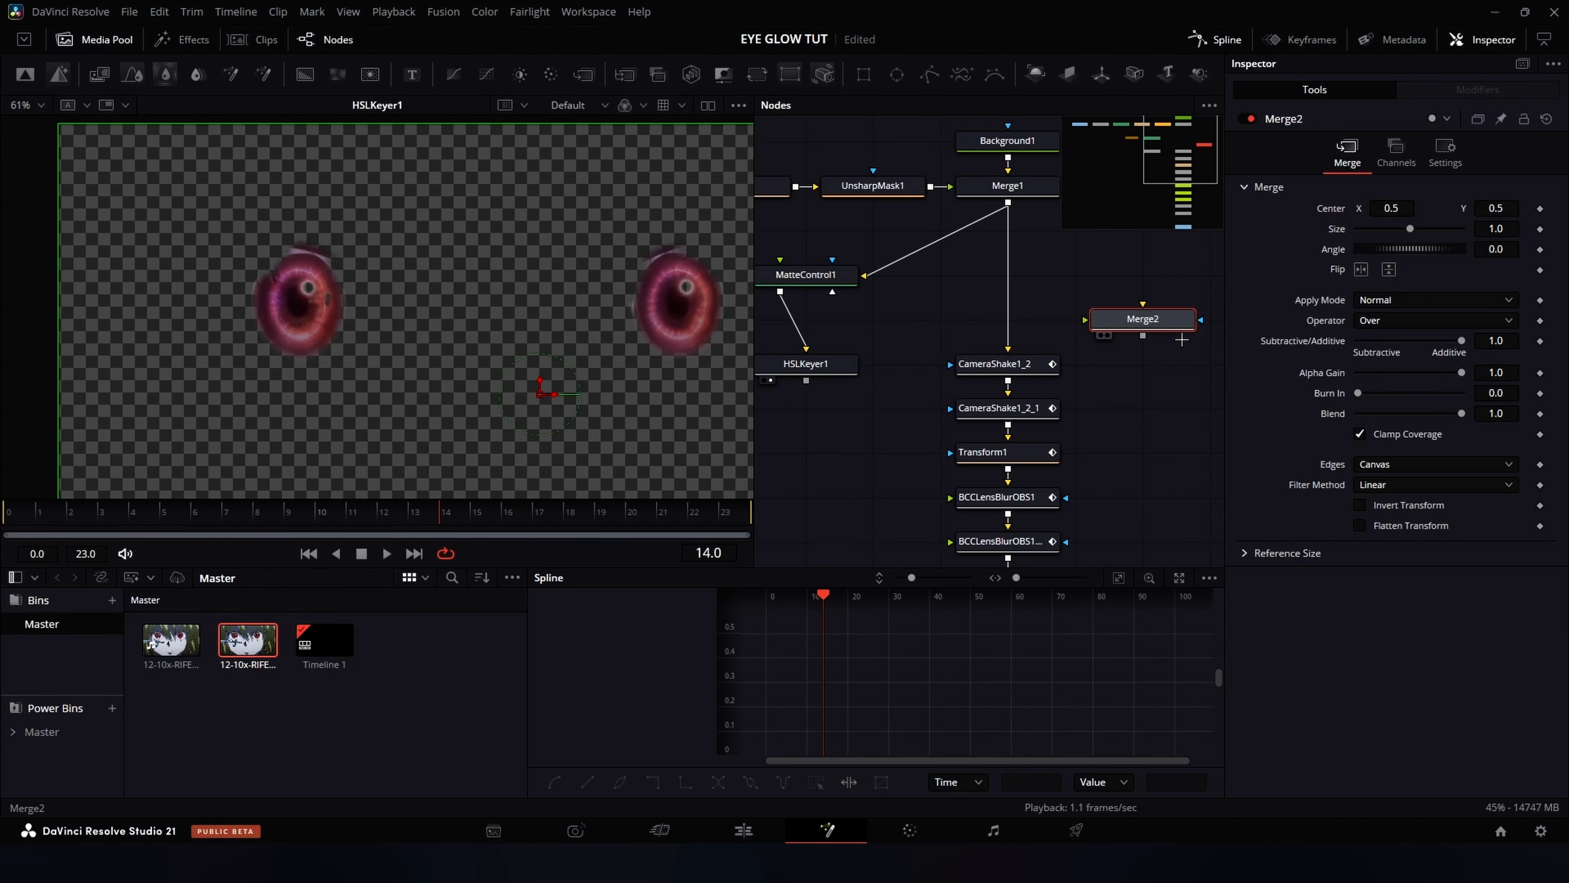
pyautogui.moveTo(1165, 328); pyautogui.dragTo(1042, 322)
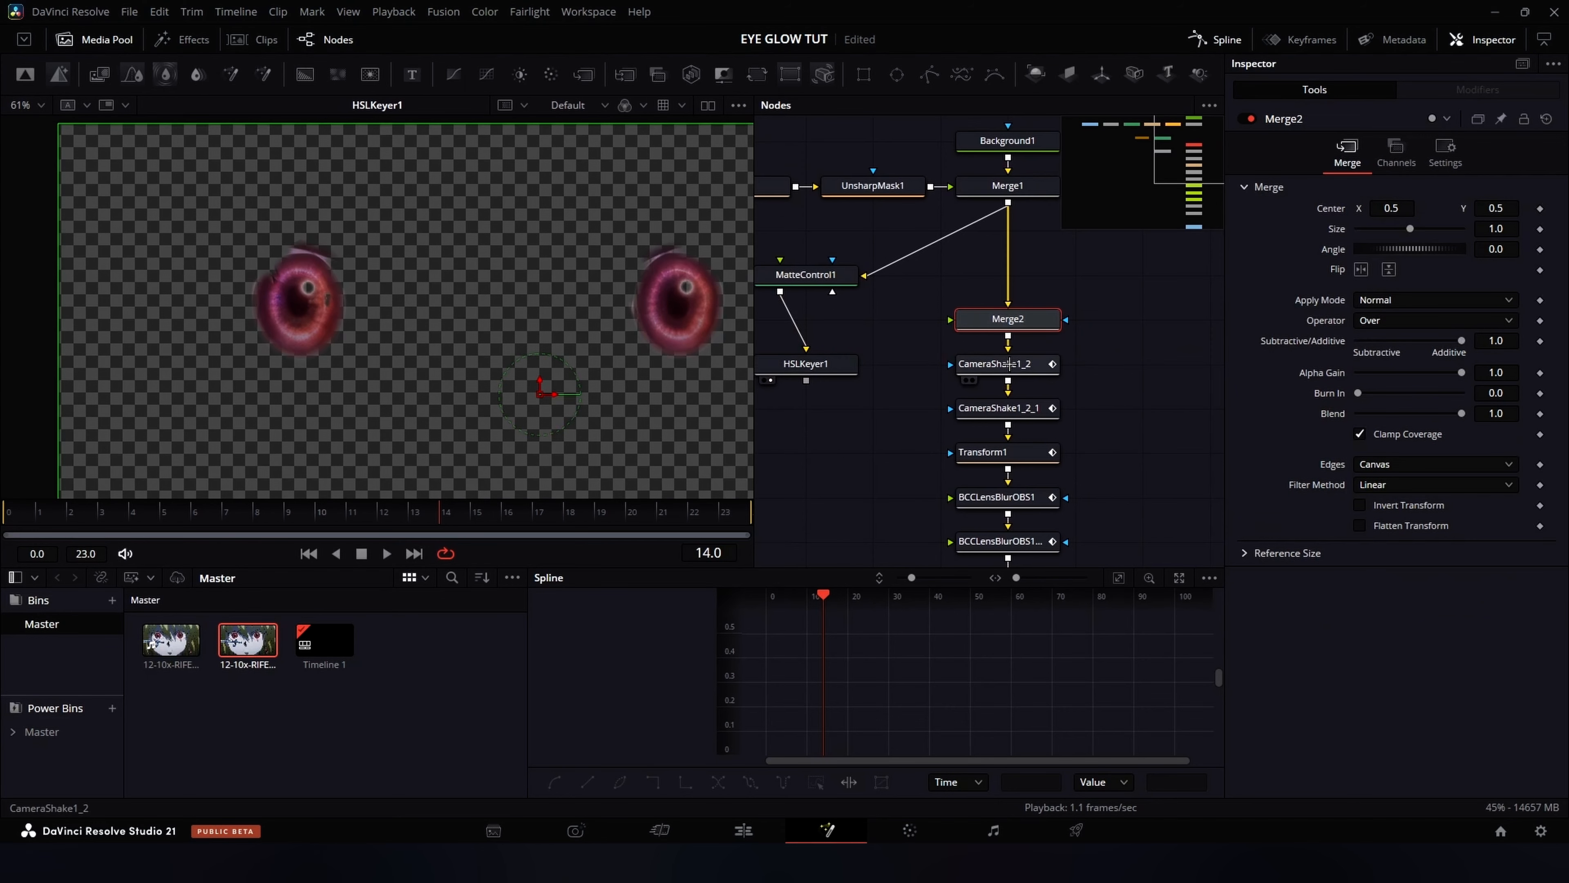
pyautogui.moveTo(806, 386); pyautogui.dragTo(1048, 303)
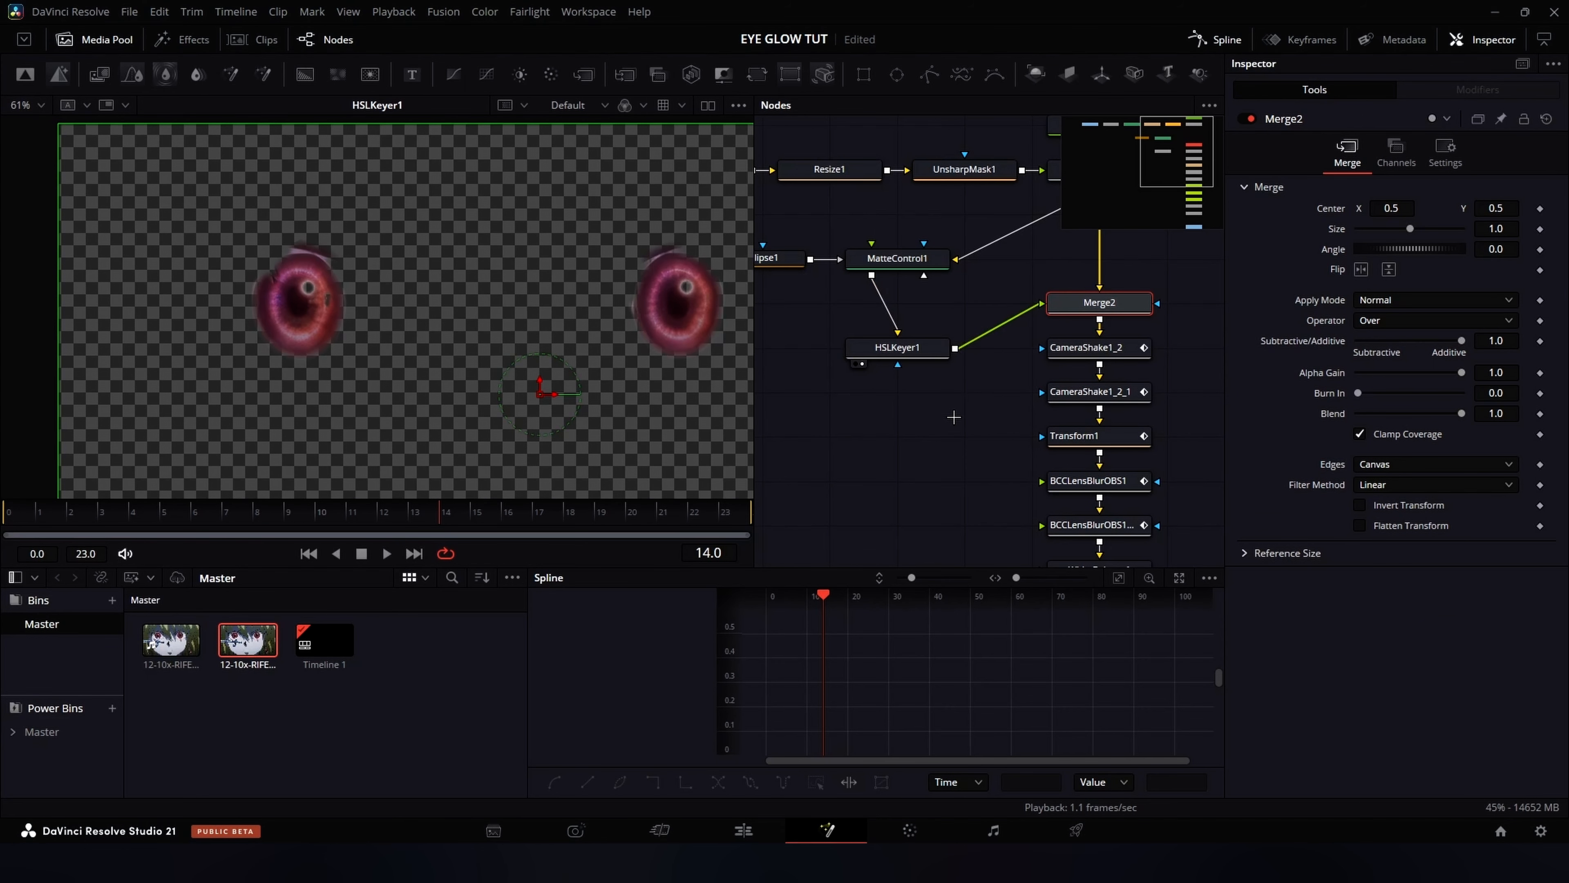
# Move HSLKeyer1 directly below MatteControl1 in line with Merge2, and select both together with Ellipse1
pyautogui.moveTo(959, 424); pyautogui.dragTo(897, 354)
pyautogui.moveTo(917, 347); pyautogui.dragTo(1017, 380)
pyautogui.moveTo(1020, 386); pyautogui.dragTo(1021, 357)
pyautogui.moveTo(1064, 395)
pyautogui.mouseDown()
pyautogui.moveTo(1086, 488)
pyautogui.moveTo(1112, 507)
pyautogui.mouseUp()
pyautogui.moveTo(1091, 503); pyautogui.dragTo(873, 401)
pyautogui.scroll(-2, 1085, 438)
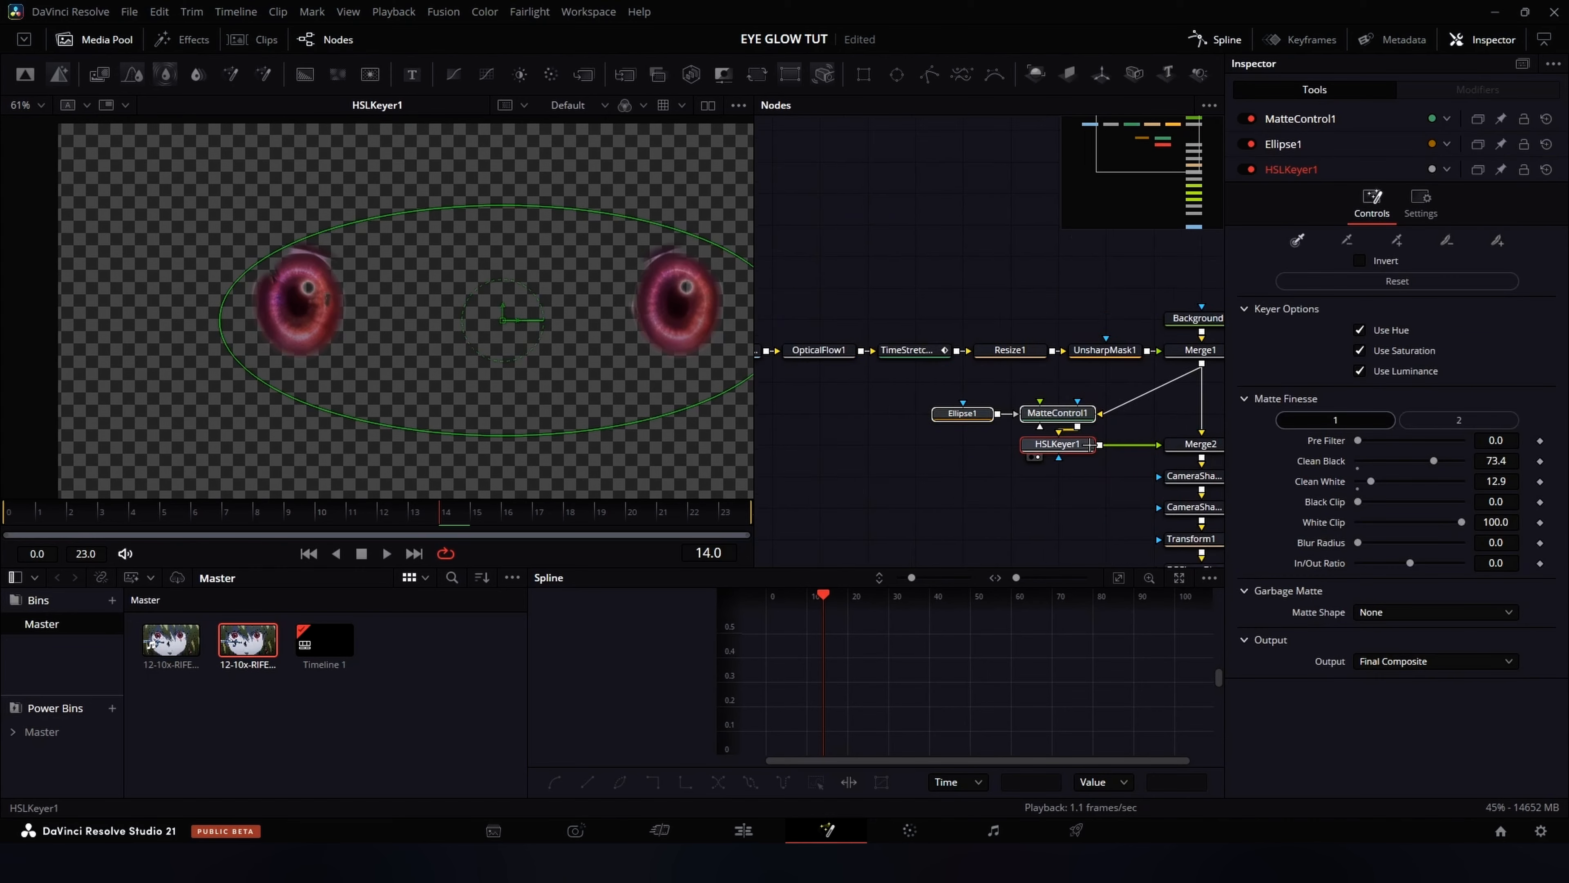
# Show Merge2 in the viewer to see the keyed irises composited over the footage
pyautogui.moveTo(1142, 442); pyautogui.dragTo(1044, 400)
pyautogui.click(1094, 404)
pyautogui.press('2')
# Move Ellipse1, MatteControl1 and HSLKeyer1 together farther away from Merge2 to make room for another node
pyautogui.moveTo(965, 490); pyautogui.dragTo(799, 371)
pyautogui.moveTo(956, 407); pyautogui.dragTo(1004, 383)
pyautogui.click(1012, 405)
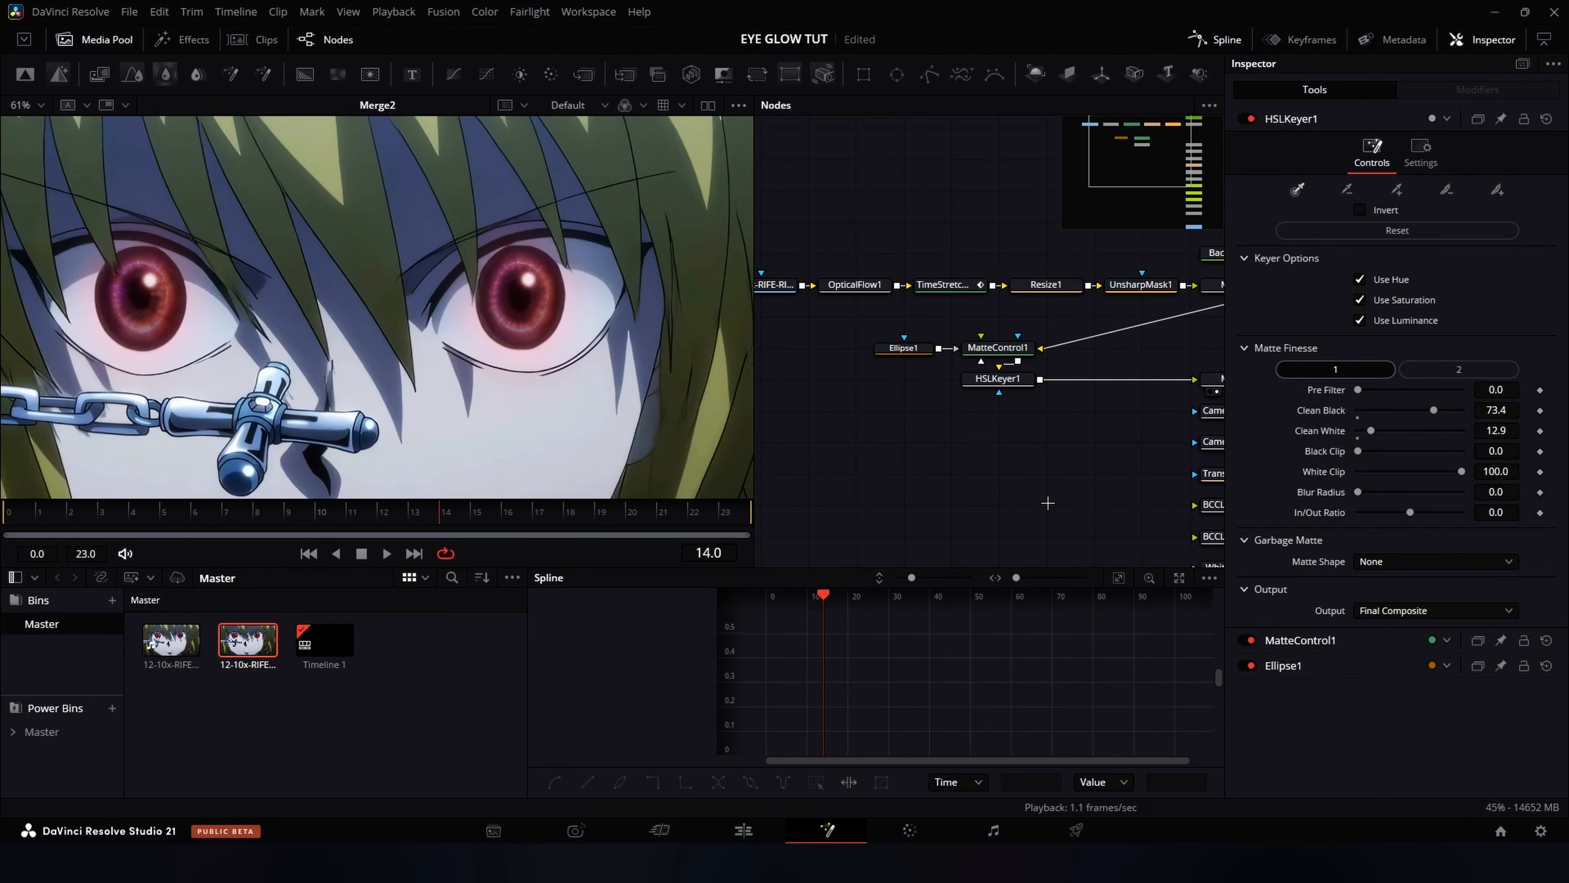
pyautogui.moveTo(1044, 488); pyautogui.dragTo(862, 341)
pyautogui.moveTo(998, 378); pyautogui.dragTo(950, 378)
pyautogui.click(987, 452)
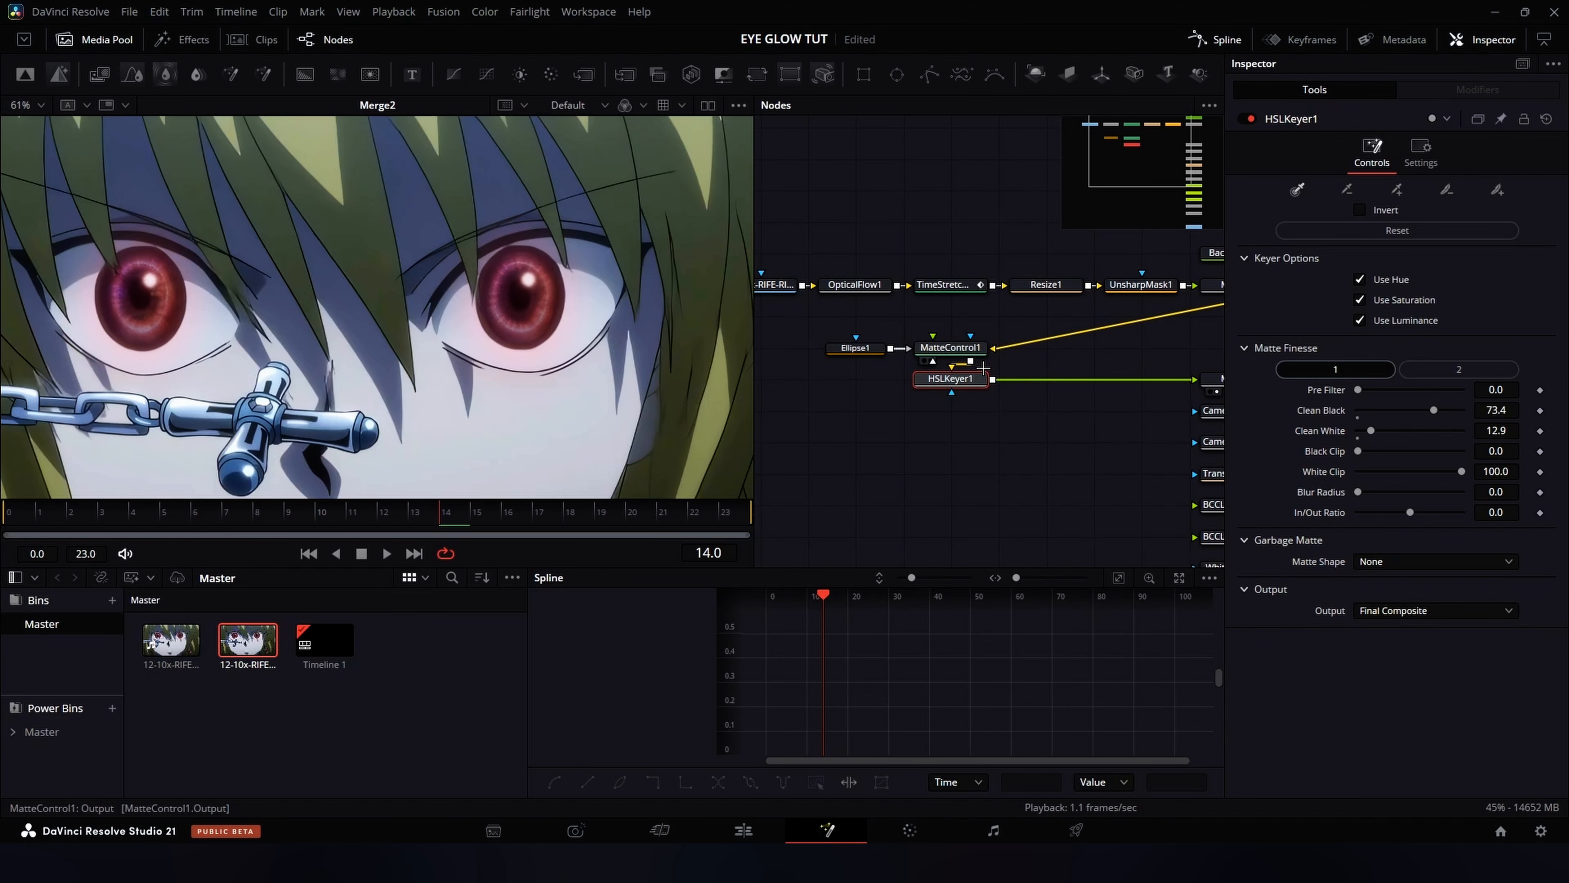
# Insert a Dream Glow node between HSLKeyer1 and Merge2 and show it in the viewer
pyautogui.hotkey('shift', 'space')
pyautogui.write('drea')
pyautogui.press('Return')
pyautogui.press('2')
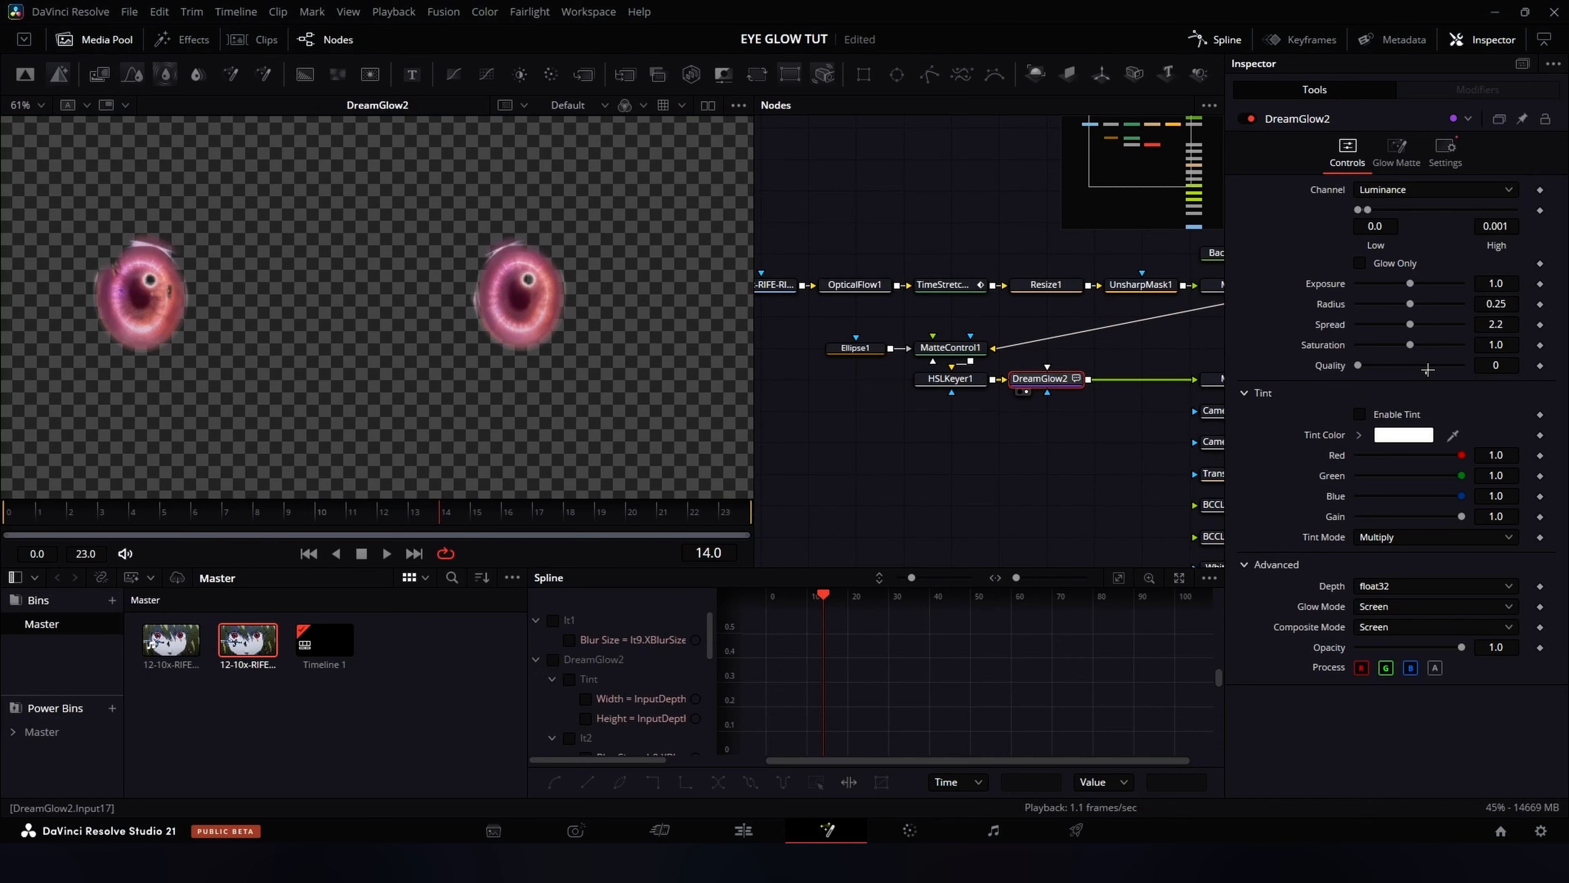
# Set the new Dream Glow node's Quality to 6 and Saturation to 2.0, keeping its controls open
pyautogui.click(1428, 366)
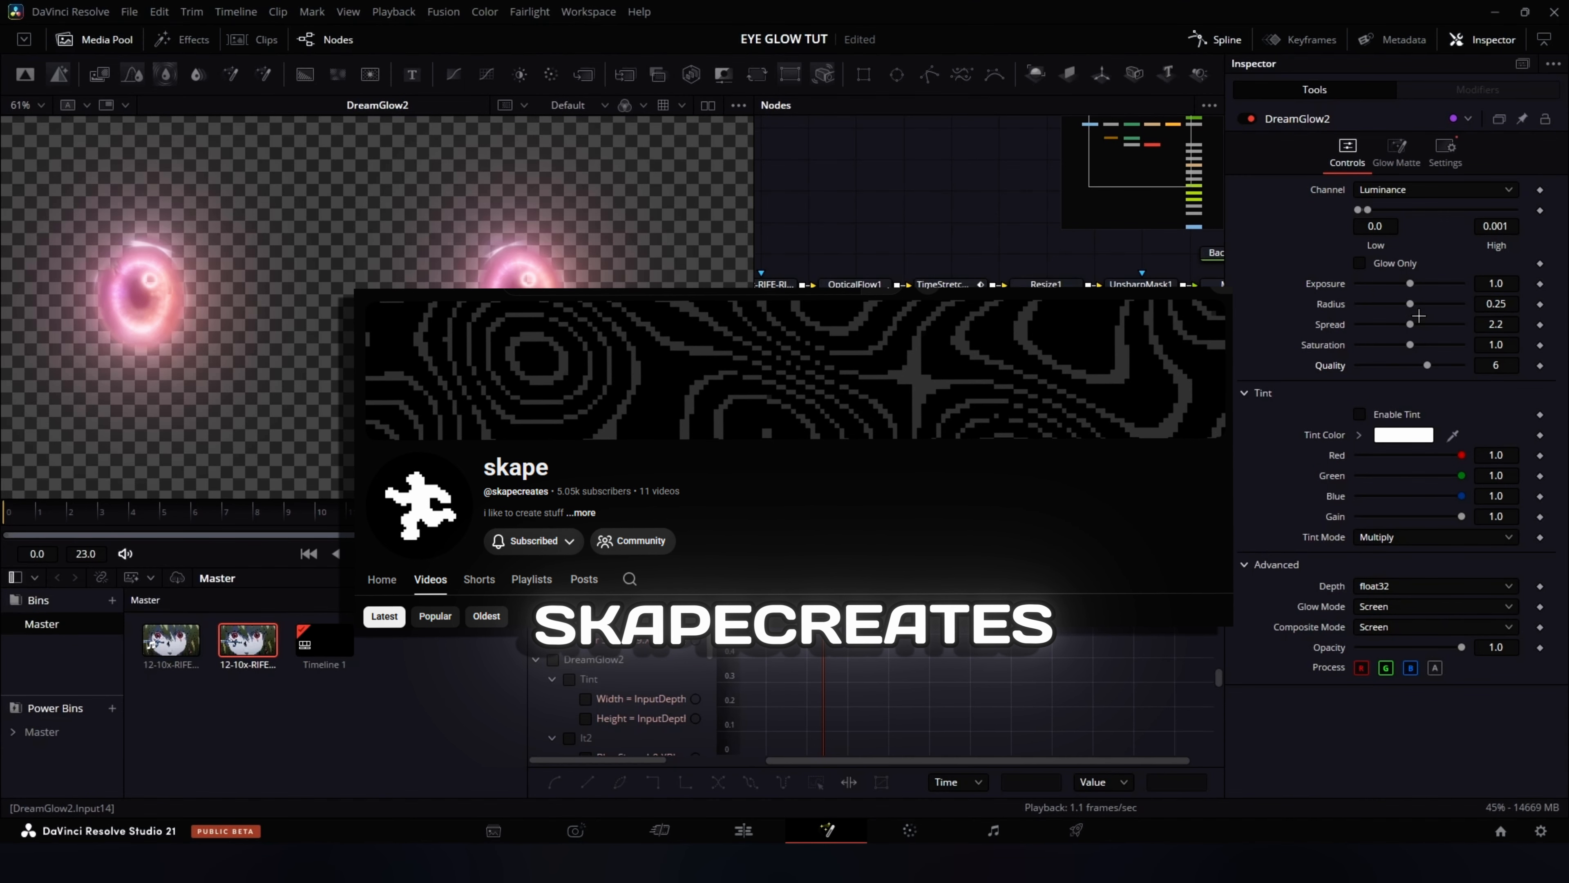
pyautogui.moveTo(1410, 345); pyautogui.dragTo(1476, 348)
pyautogui.moveTo(1101, 494); pyautogui.dragTo(947, 460)
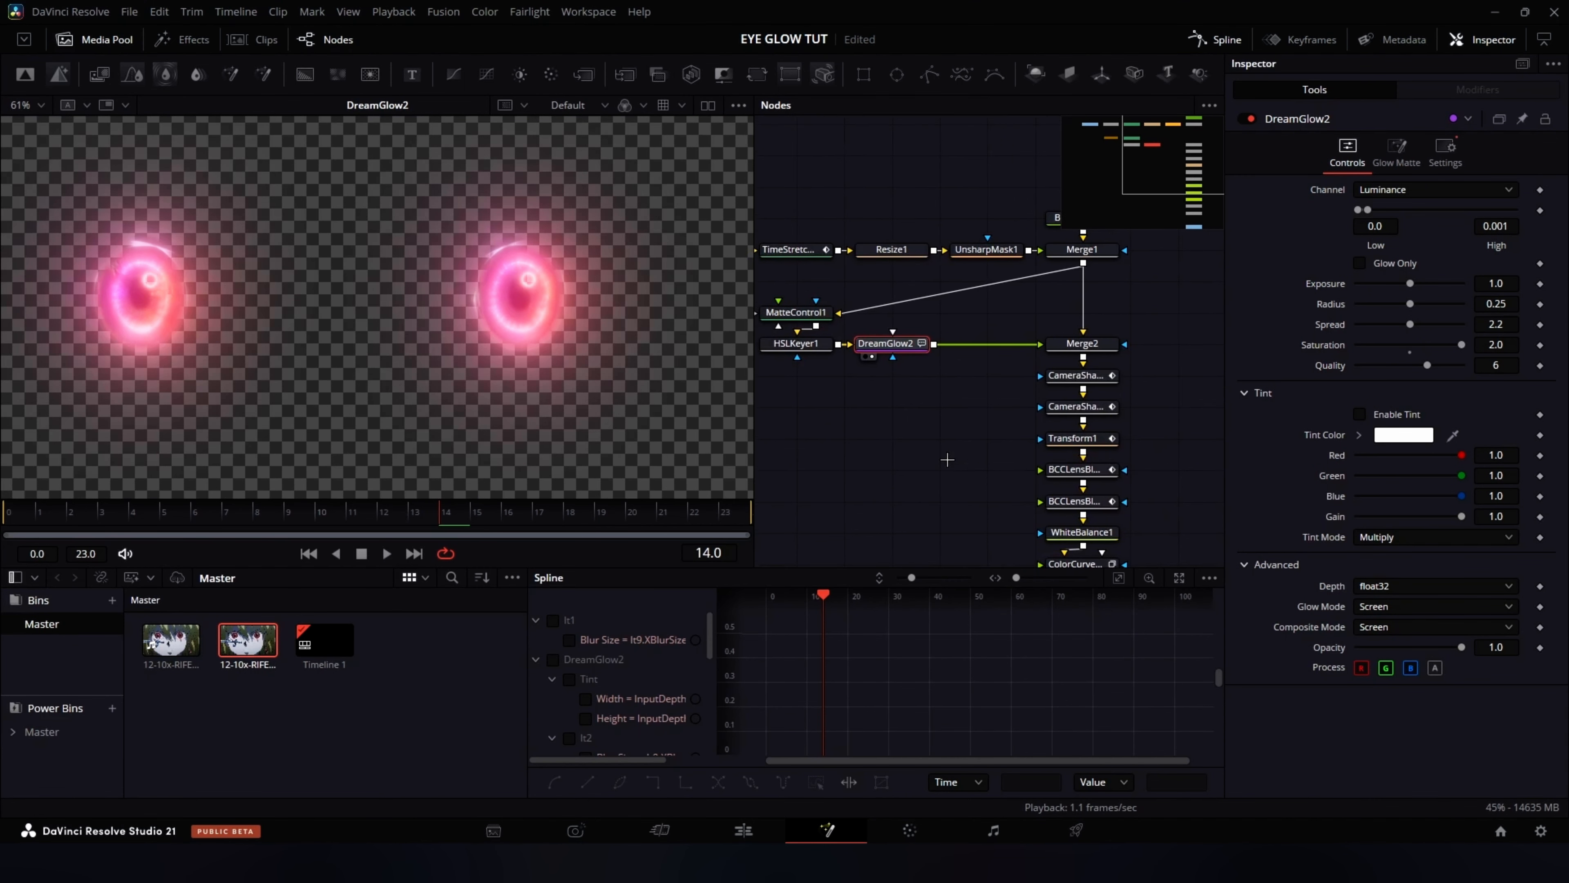
pyautogui.click(1083, 342)
pyautogui.click(886, 344)
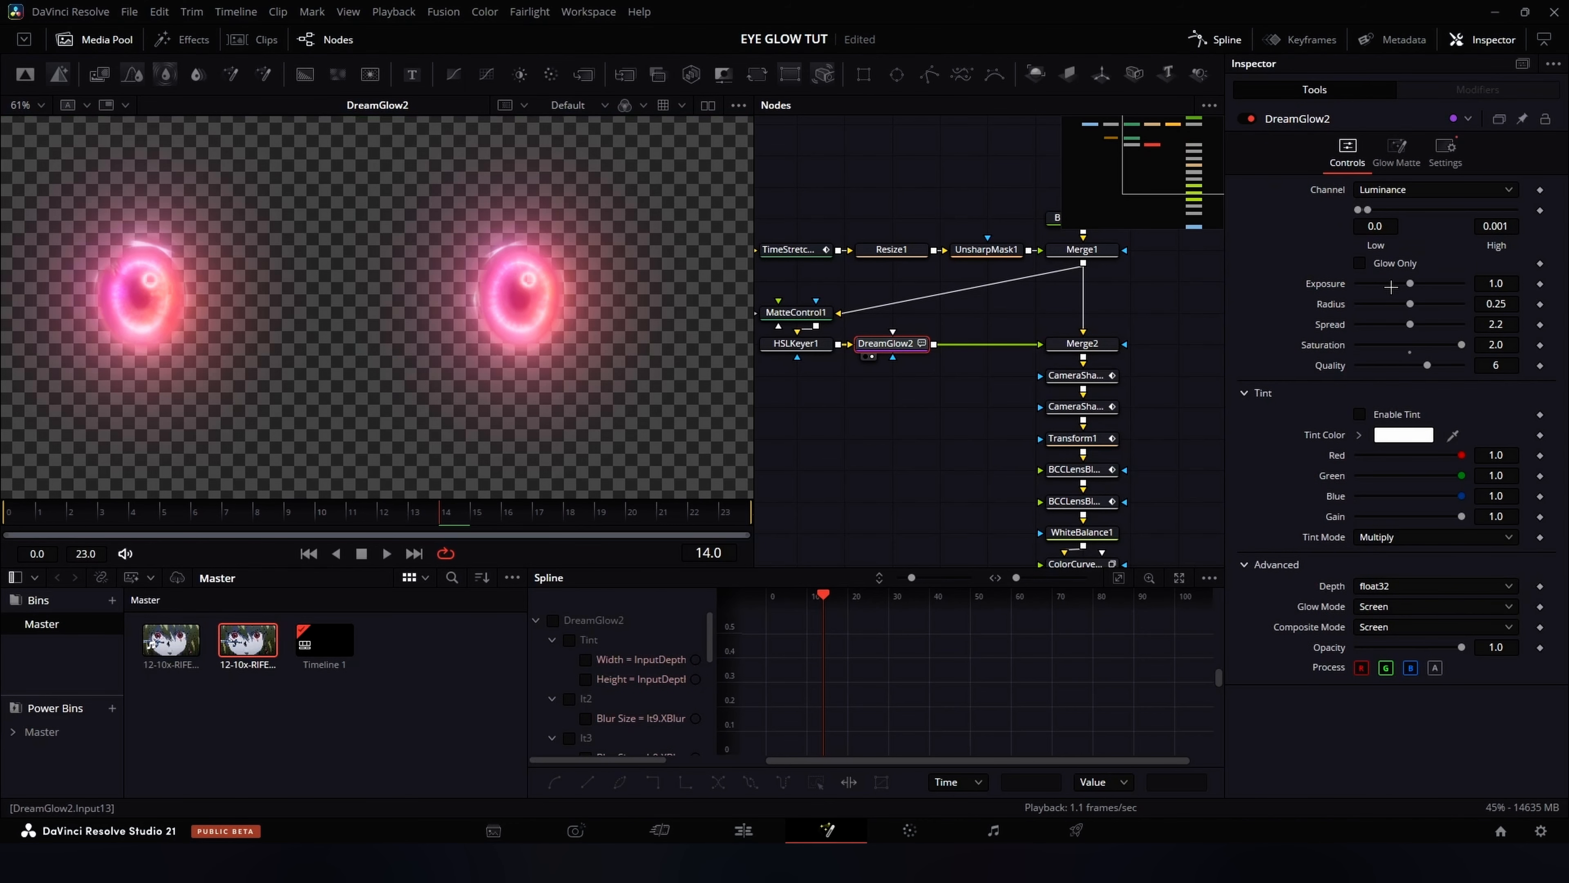
pyautogui.moveTo(1390, 286); pyautogui.dragTo(1389, 284)
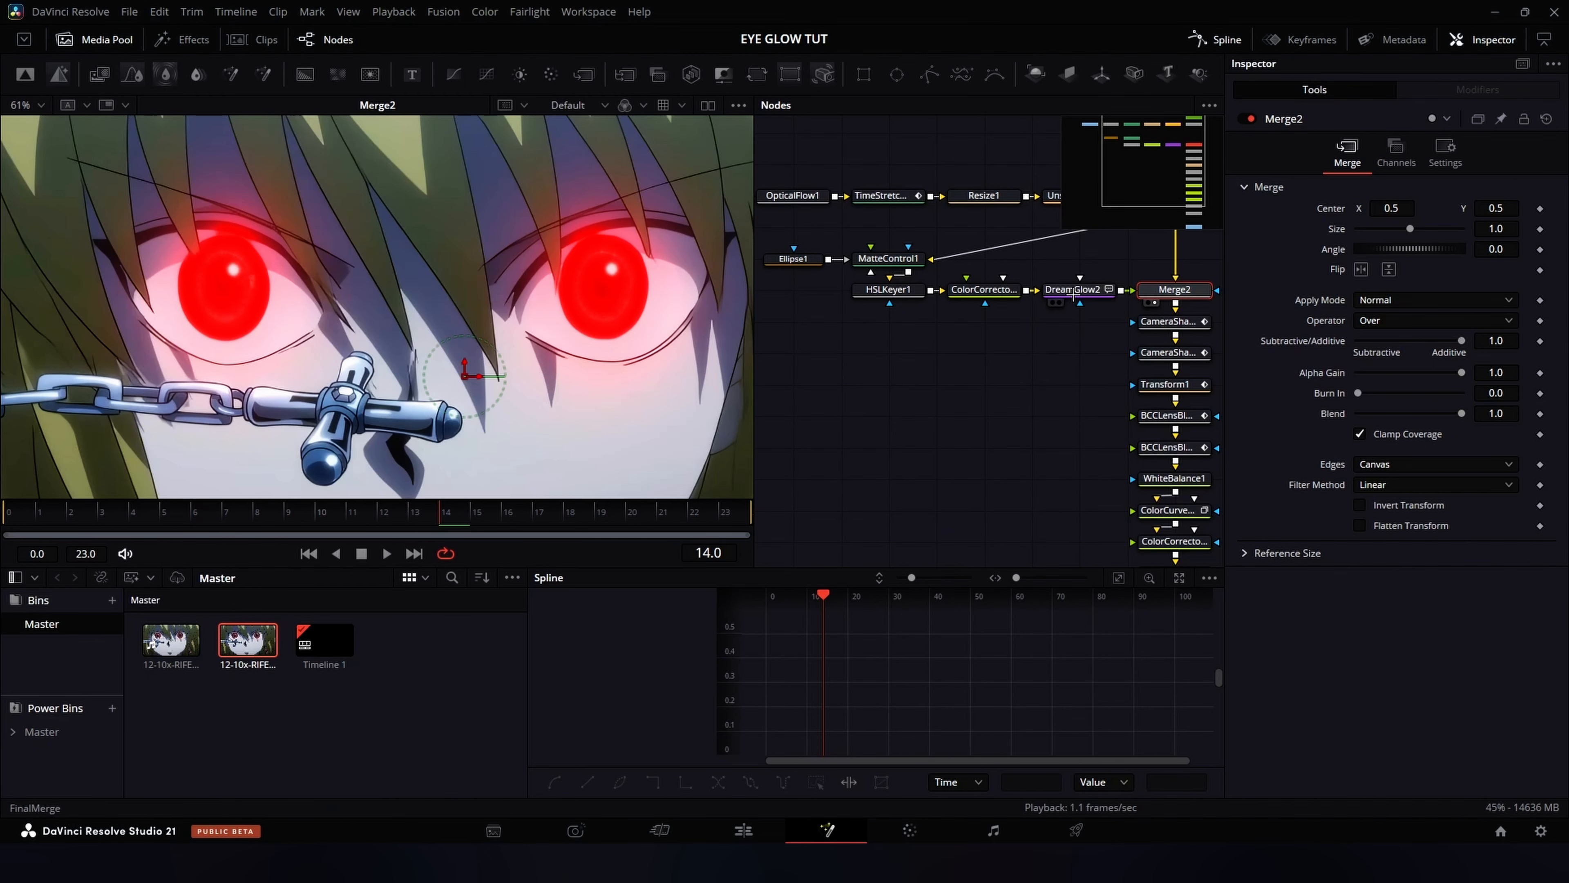
# Open the controls of the color corrector between HSLKeyer1 and DreamGlow2
pyautogui.click(1002, 292)
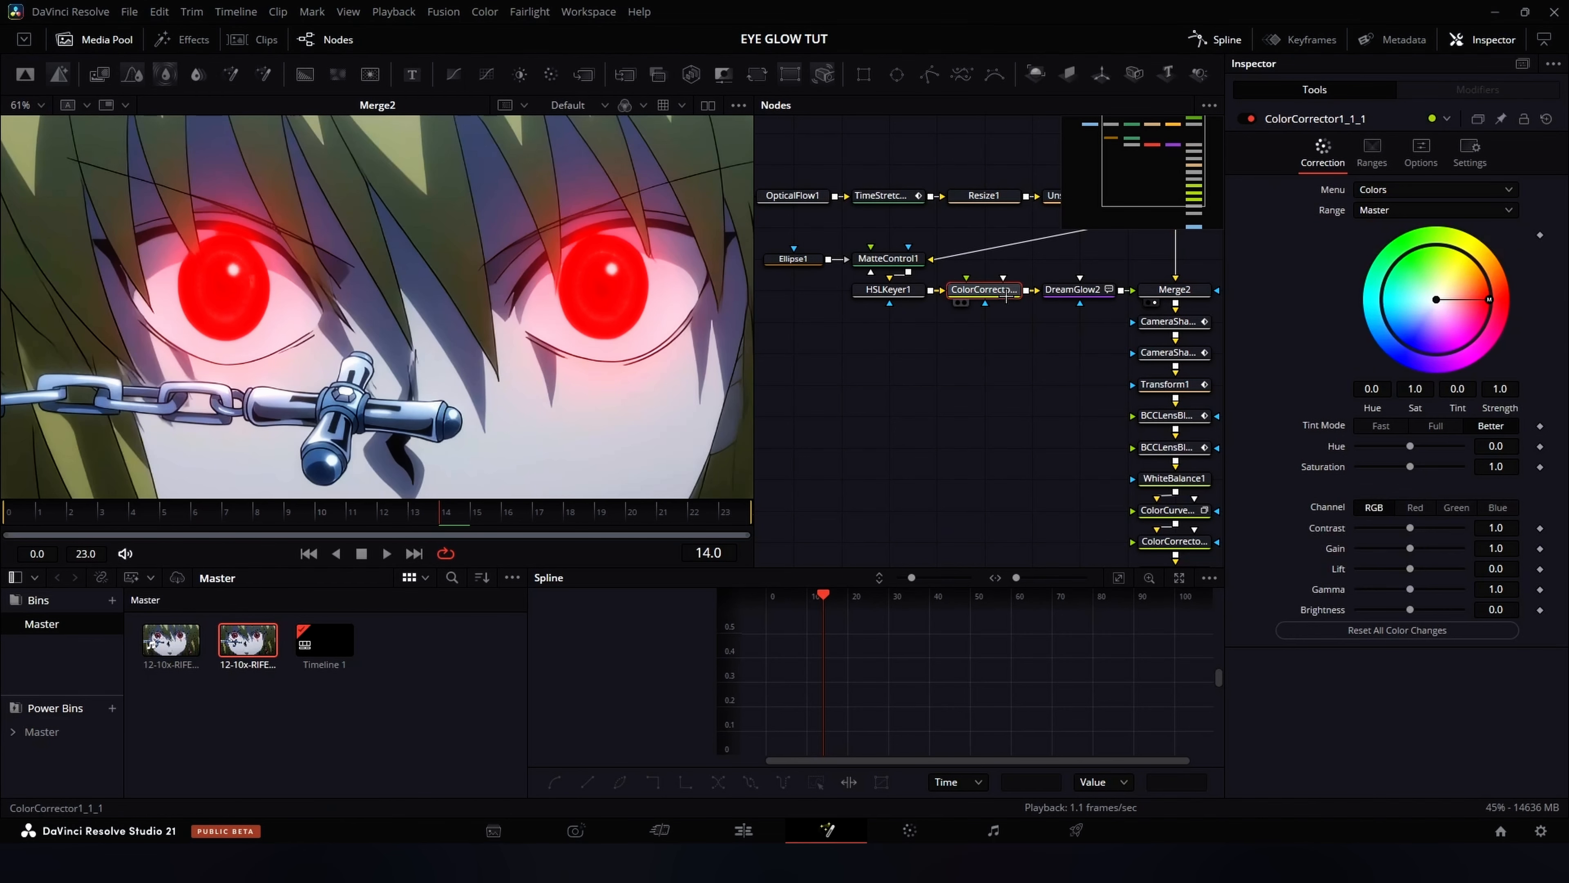